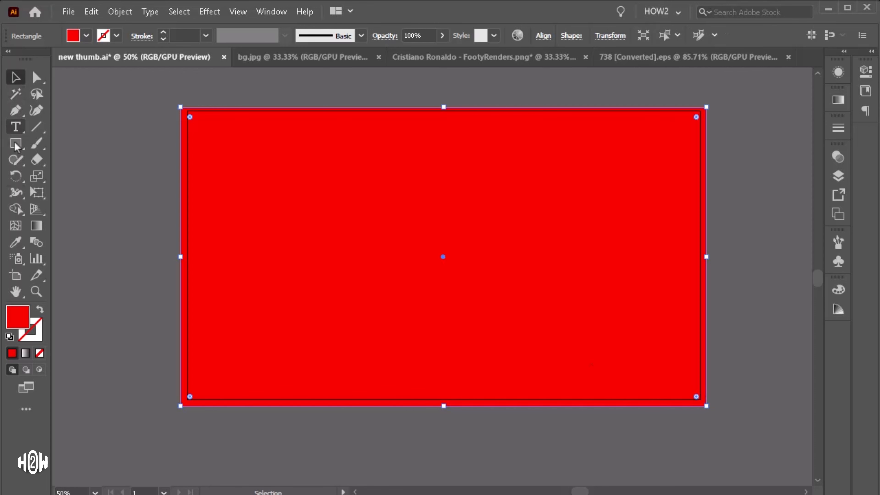
Step: Apply a radial gradient fill to the red rectangle
left_click(838, 72)
left_click(838, 101)
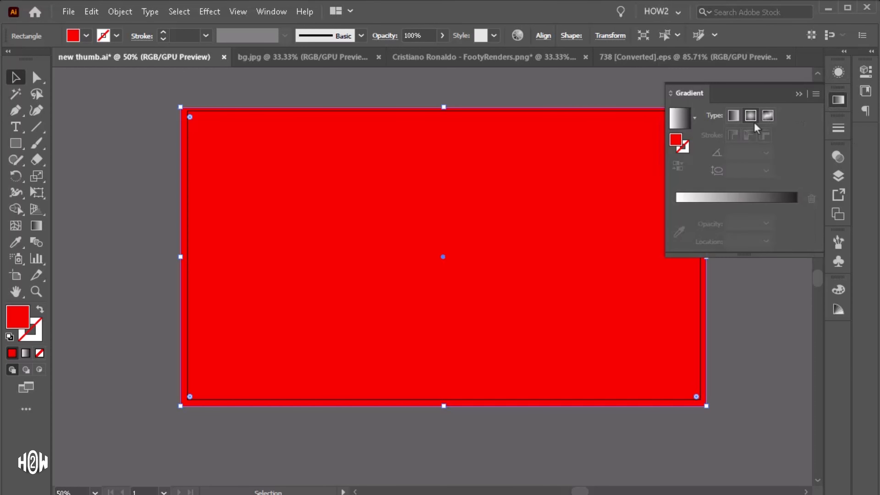
left_click(750, 116)
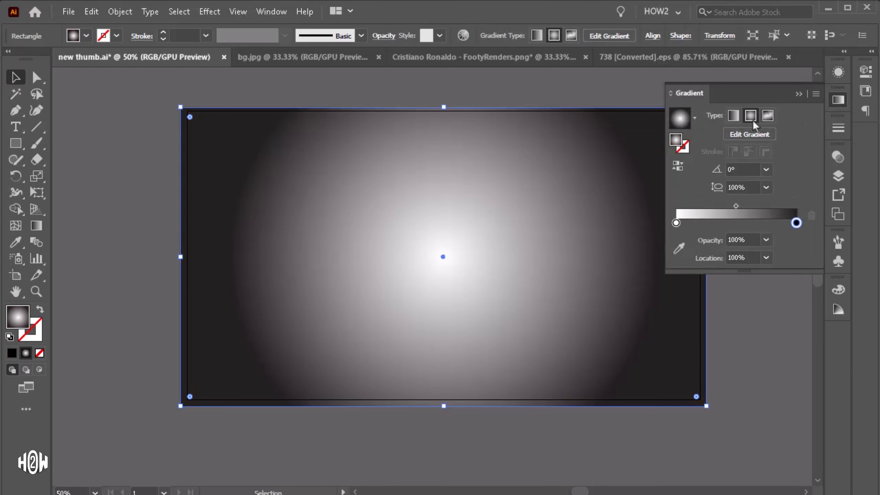
Step: Set the gradient's outer color stop to a dark grey swatch
double_click(676, 223)
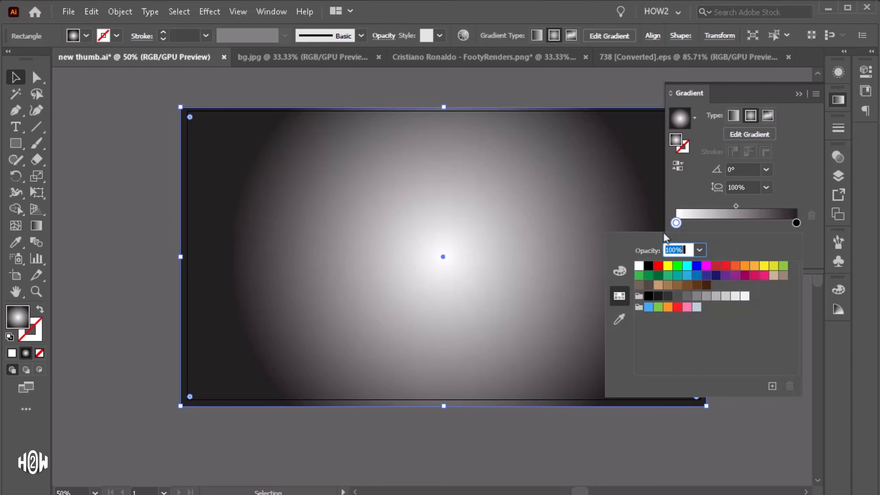
double_click(796, 223)
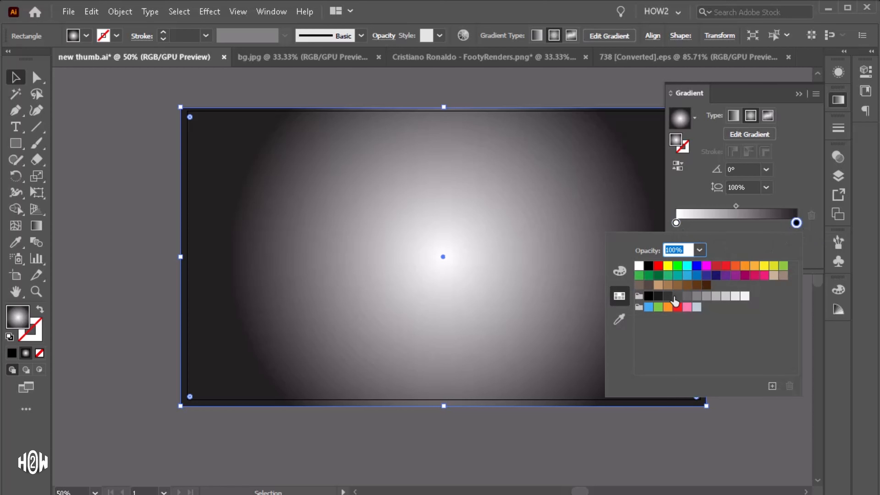
left_click(667, 296)
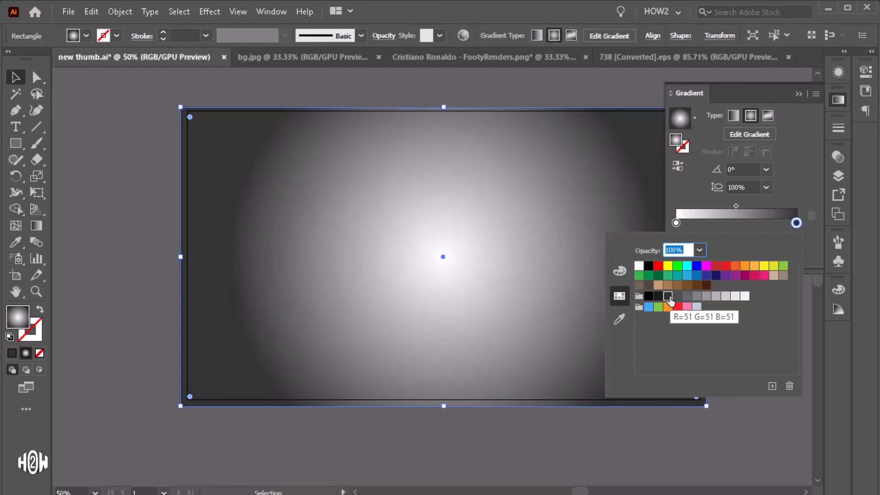
left_click(678, 296)
left_click(13, 80)
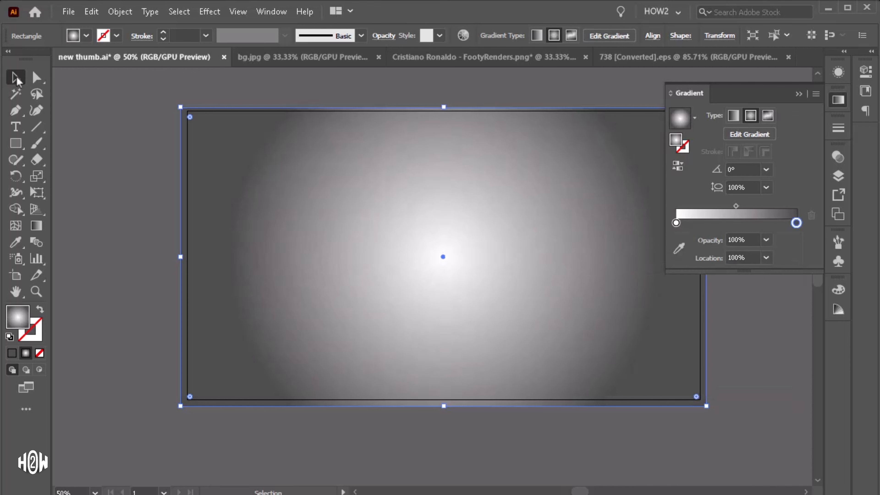
Step: Widen the radial gradient's radius and shift its centre slightly right with the Gradient tool
left_click(798, 94)
key("ctrl+minus")
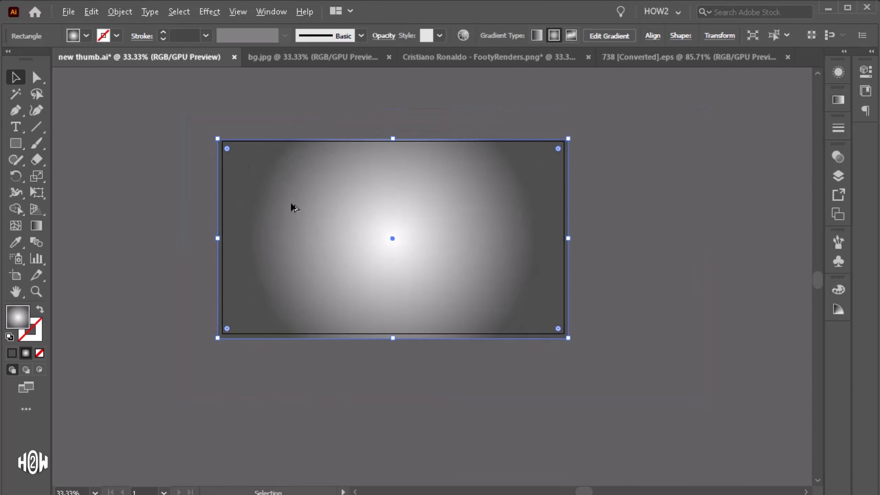
left_click(35, 225)
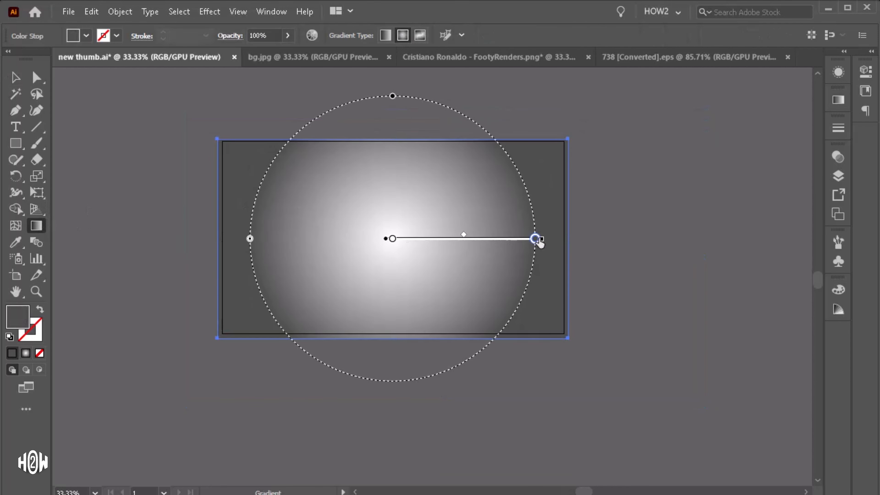
left_click_drag(536, 239, 652, 243)
left_click_drag(390, 244, 448, 247)
key("v")
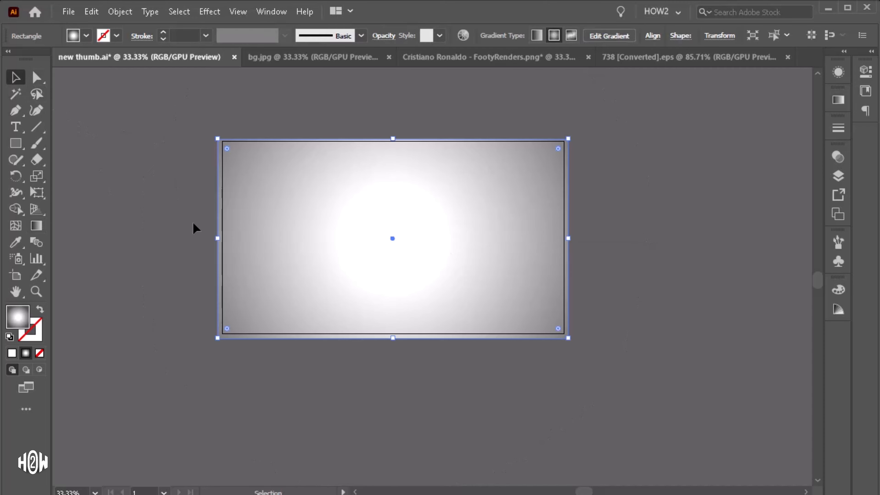
Step: Create a text object reading CR7 on the artboard
key("t")
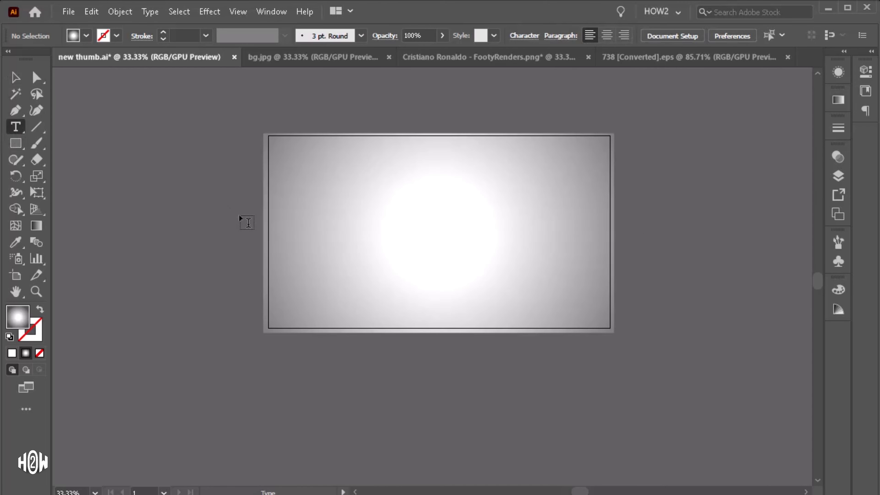
left_click(232, 222)
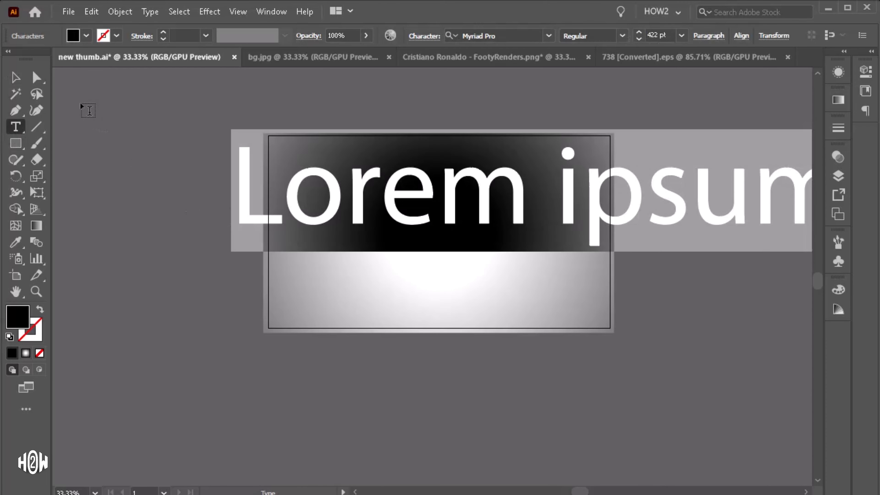
key("Escape")
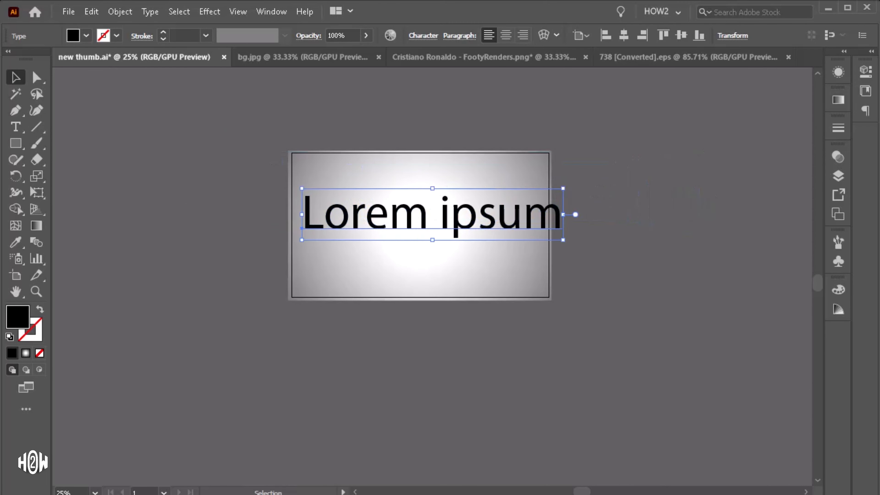
key("Return")
type("CR7")
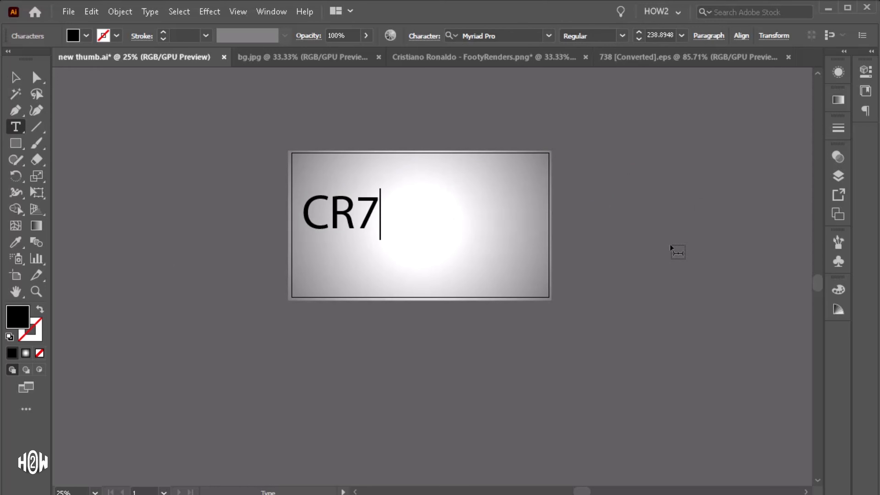
Step: Set the CR7 text's font to a bold Gotham style
key("Escape")
left_click_drag(359, 216, 436, 225)
left_click(423, 35)
left_click(395, 54)
type("gotham")
left_click(360, 338)
left_click(482, 200)
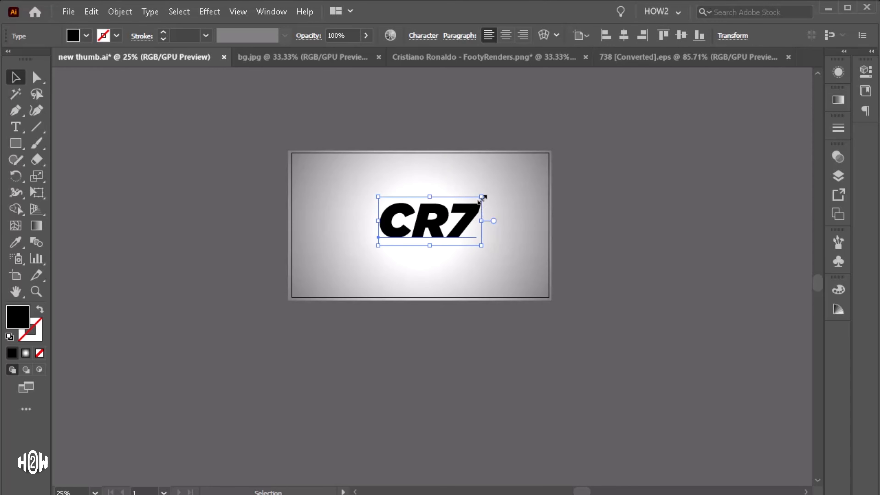
Step: Scale the CR7 text up by its corner handle to fill the artboard's centre
left_click_drag(482, 198, 508, 172)
key("ctrl+plus")
left_click(627, 212)
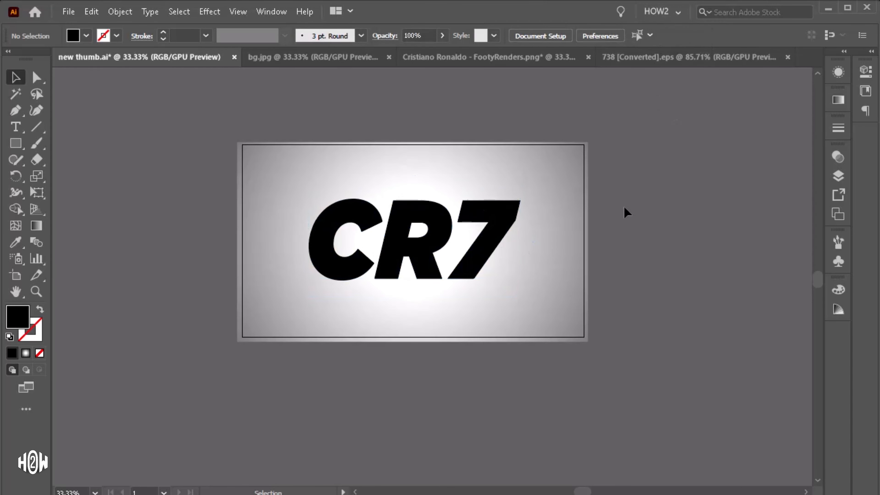
Step: Bring the Cristiano Ronaldo render image from its tab into the thumbnail document beside the artboard
left_click(488, 66)
left_click_drag(516, 272, 735, 279)
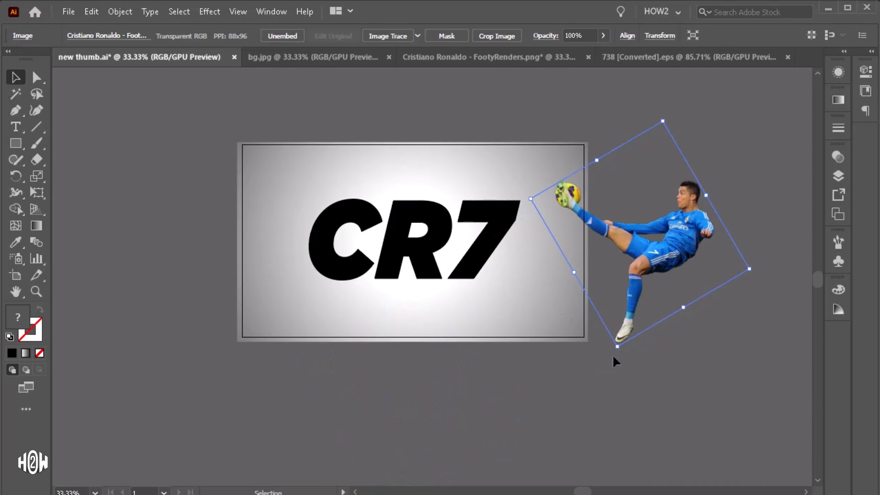
Step: Expand the CR7 text into outlined shapes
left_click(423, 267)
left_click(120, 11)
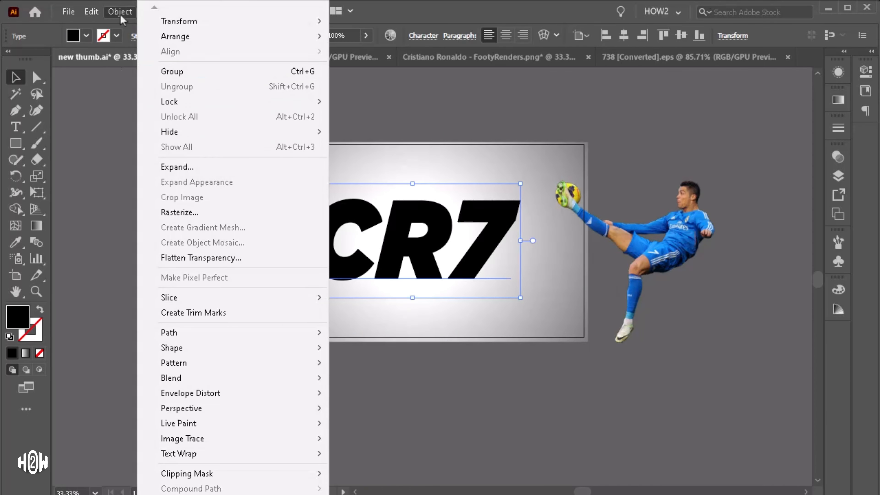
left_click(269, 169)
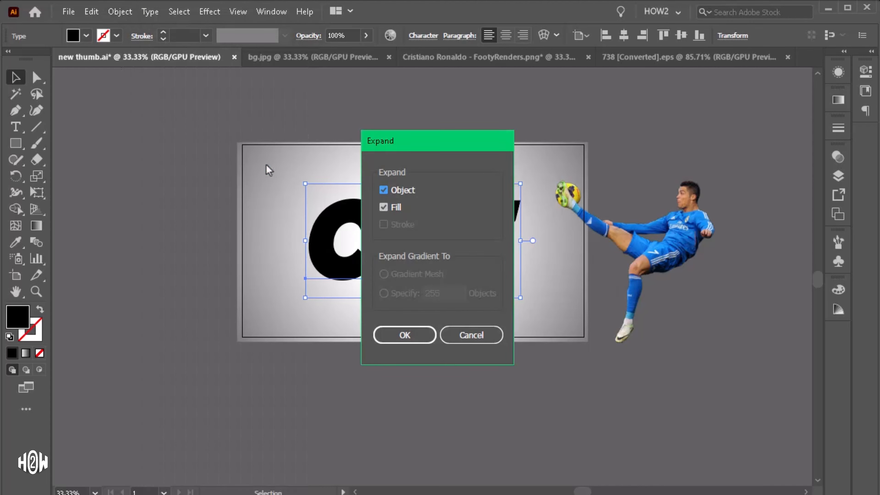
left_click(407, 336)
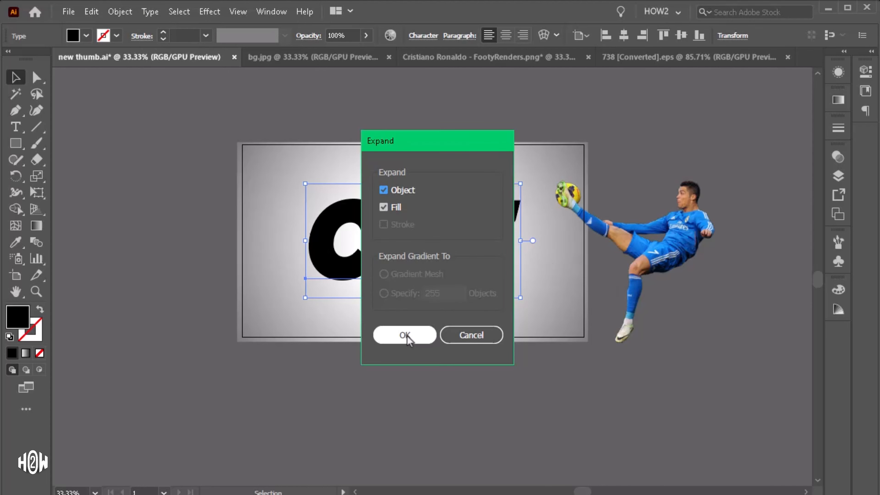
key("ctrl+shift+a")
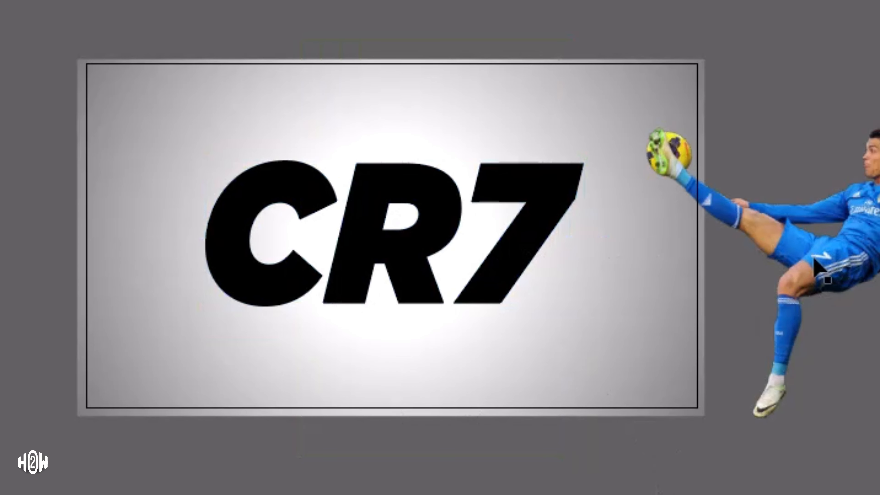
Step: Move the player image over the CR7 letters and colour the letters with blue sampled from the jersey
left_click_drag(797, 312, 501, 276)
left_click(556, 187)
key("i")
left_click(461, 195)
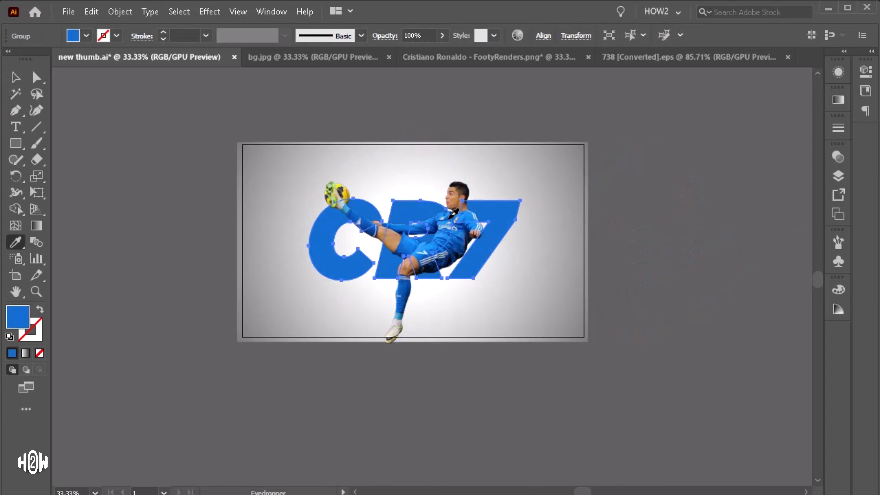
Step: Nudge the player image slightly into position over the letters
key("v")
scroll(387, 283, "up", 2)
key("ctrl+shift+a")
scroll(419, 244, "up", 1)
left_click(419, 244)
scroll(418, 244, "down", 1)
scroll(455, 241, "up", 1)
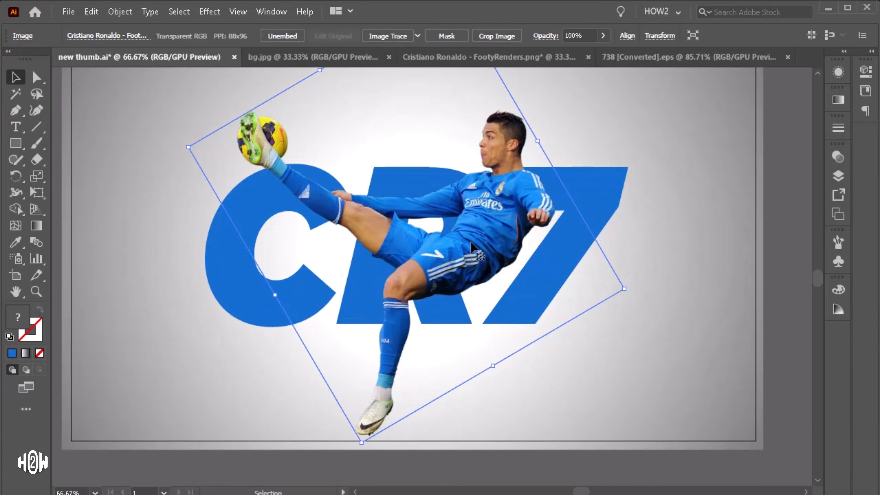
left_click_drag(480, 246, 470, 243)
scroll(471, 245, "down", 1)
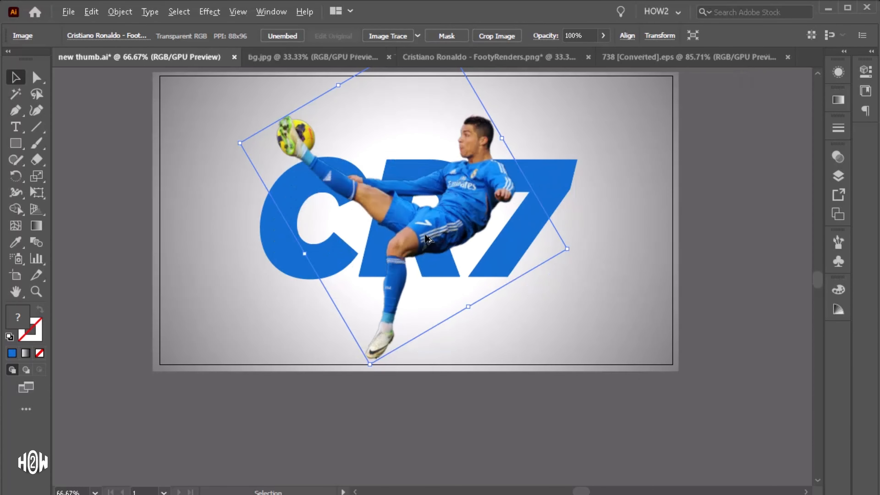
scroll(502, 246, "up", 1)
left_click_drag(570, 273, 573, 275)
scroll(572, 276, "up", 1)
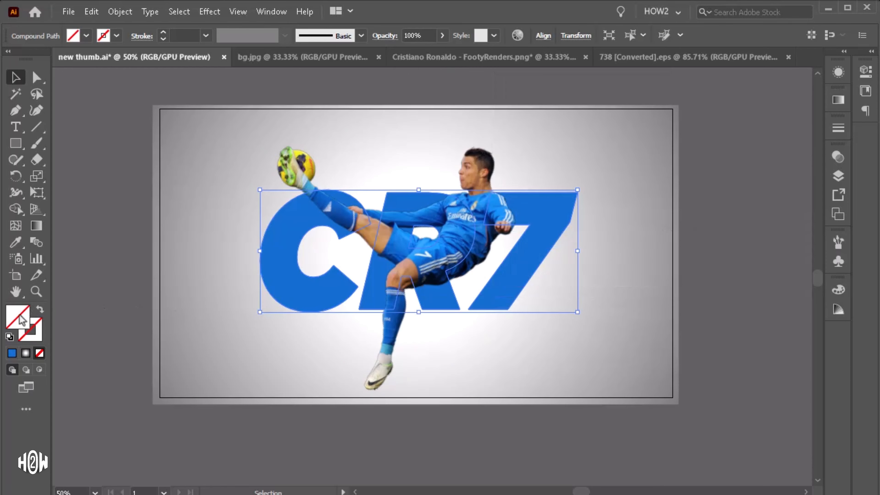
Step: Give the CR7 letters a blue fill and make a clipping mask with the player image
left_click(13, 355)
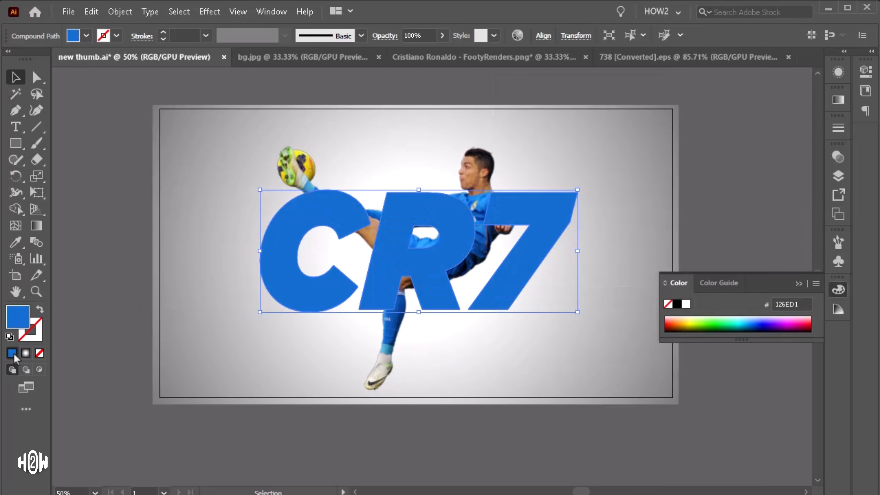
left_click(477, 166, "shift")
right_click(478, 164)
left_click(530, 288)
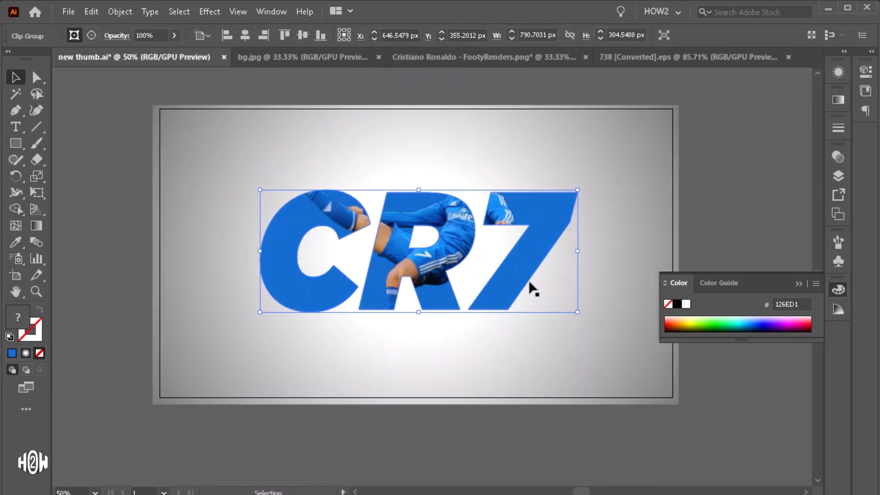
Step: Paste a copy of the player image behind the artwork
left_click(798, 285)
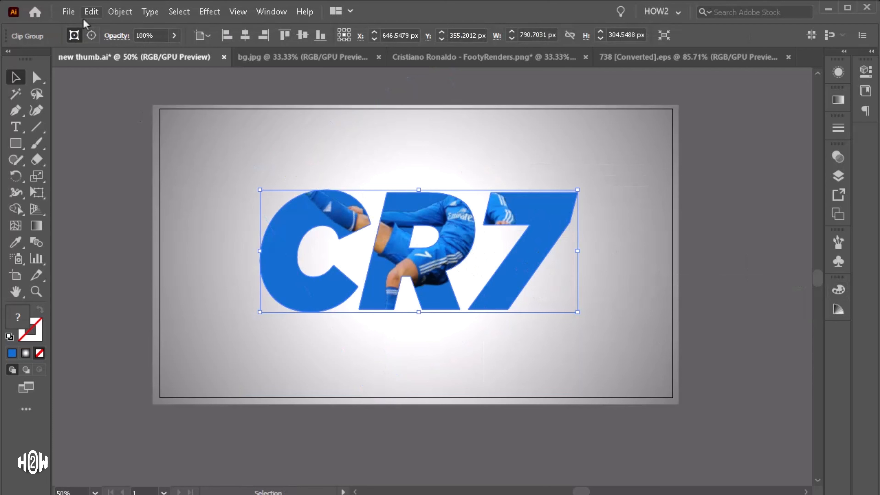
left_click(91, 12)
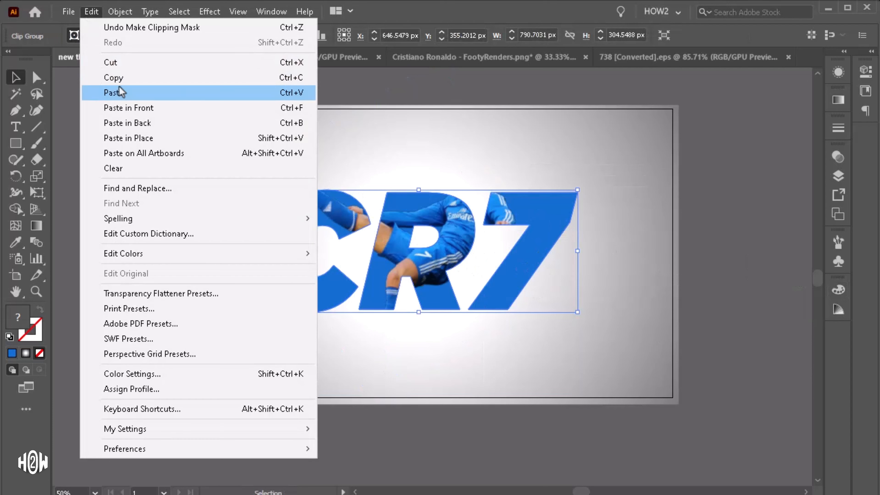
left_click(741, 194)
left_click(91, 11)
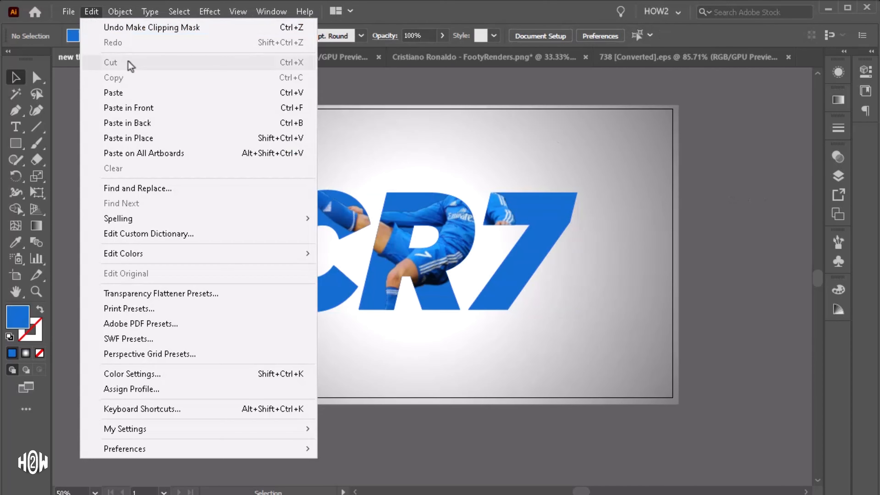
left_click(137, 122)
Step: Bring the pasted player image to the front of the stack
key("ctrl+shift+bracketright")
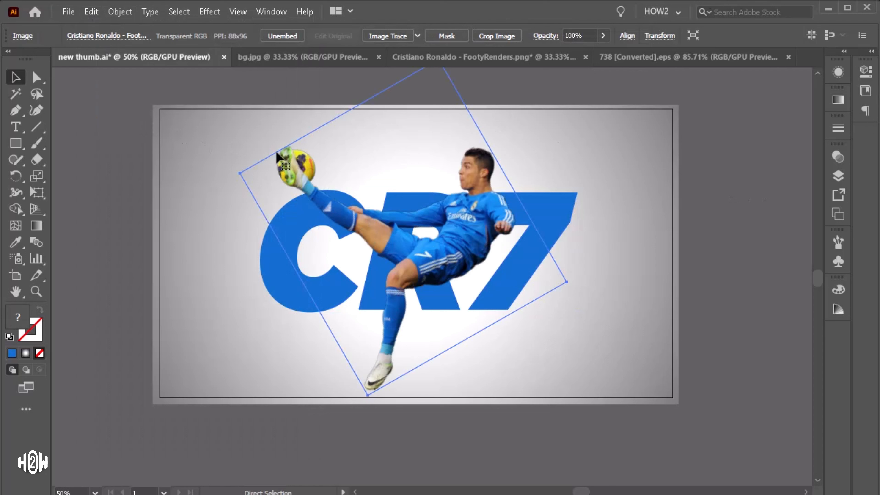
key("ctrl+shift+bracketleft")
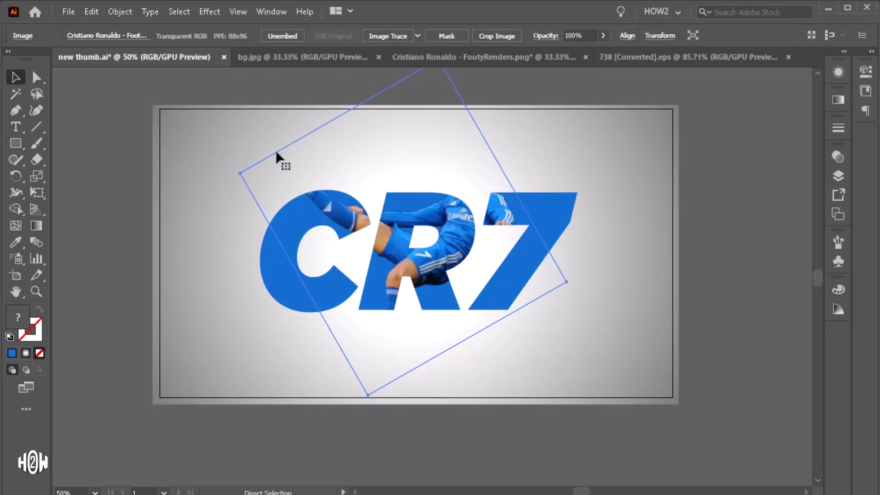
key("ctrl+shift+bracketright")
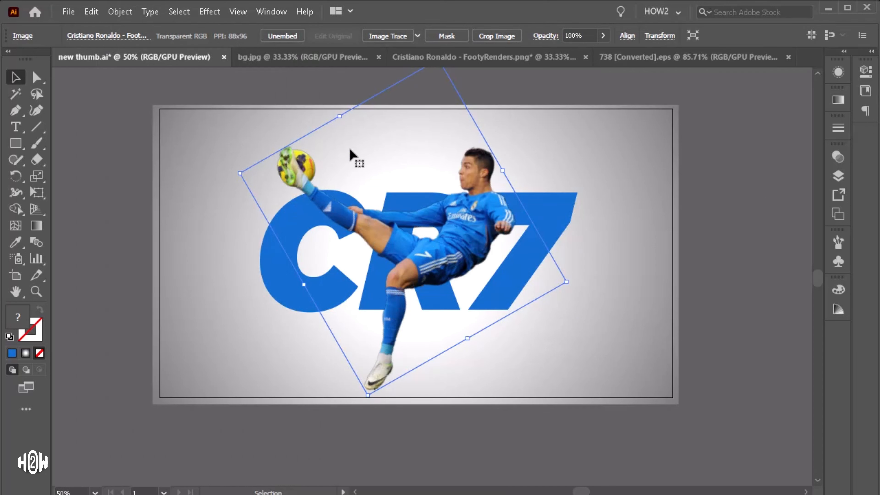
left_click(644, 194)
left_click(526, 236)
left_click(368, 238)
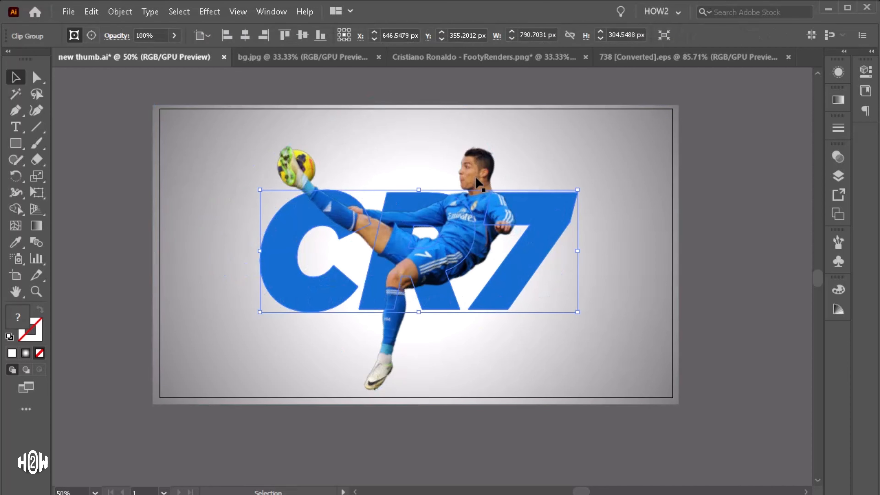
left_click_drag(480, 168, 403, 151)
key("ctrl+z")
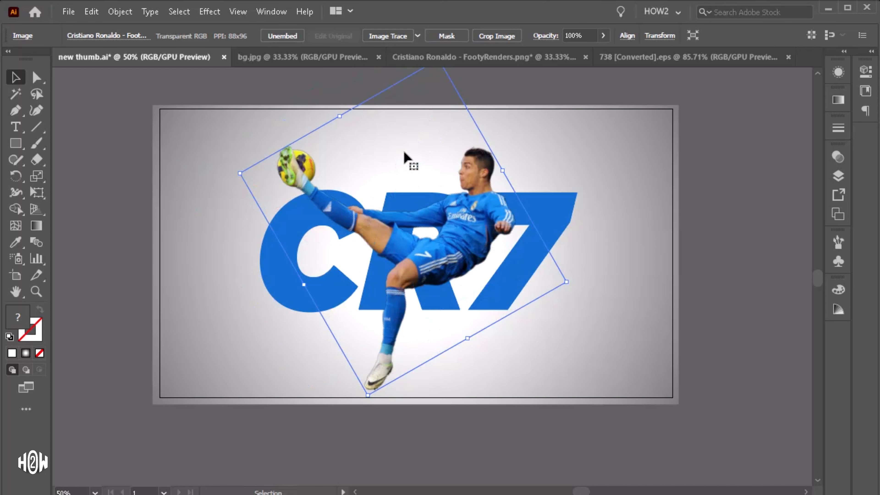
Step: Select the front player image and make an opacity mask for it
left_click(697, 244)
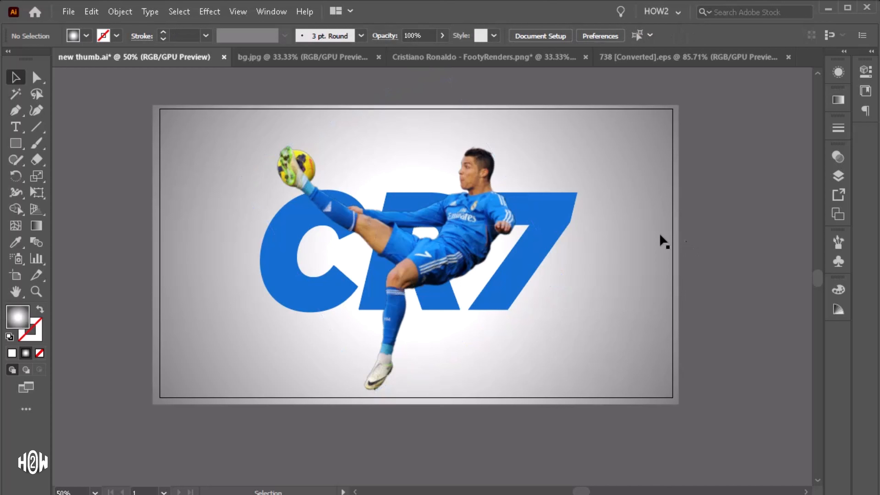
left_click(482, 169)
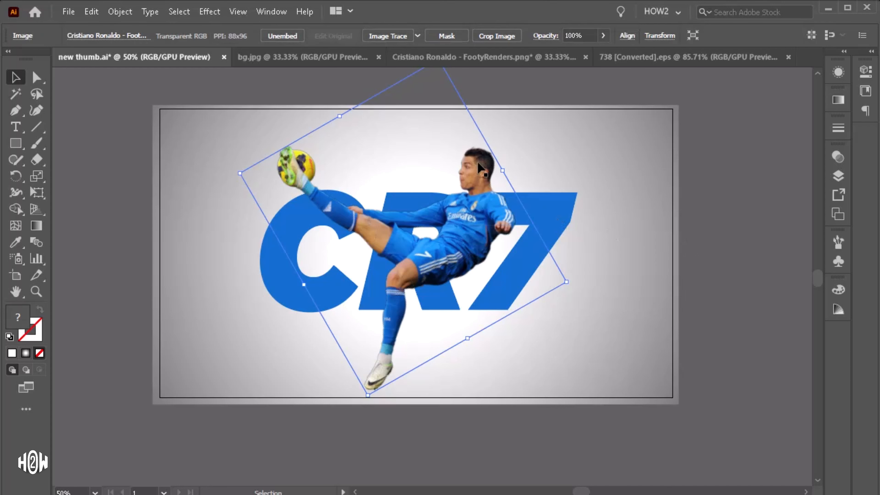
left_click(838, 158)
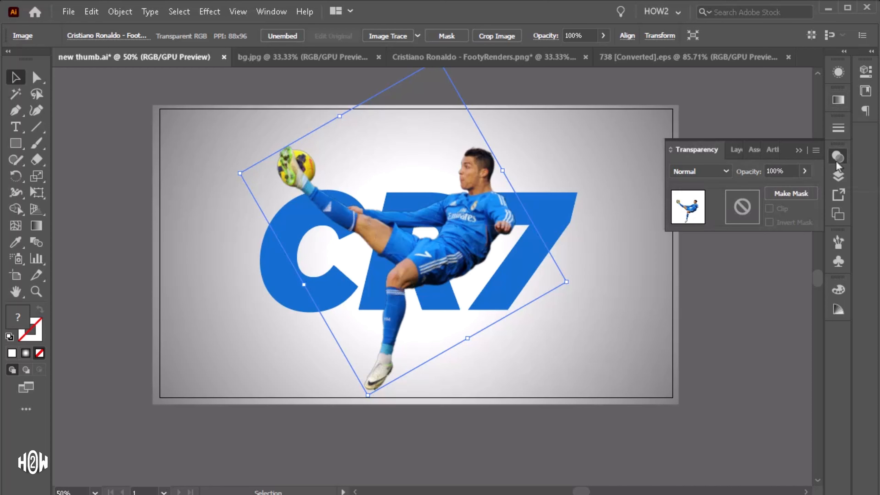
double_click(749, 207)
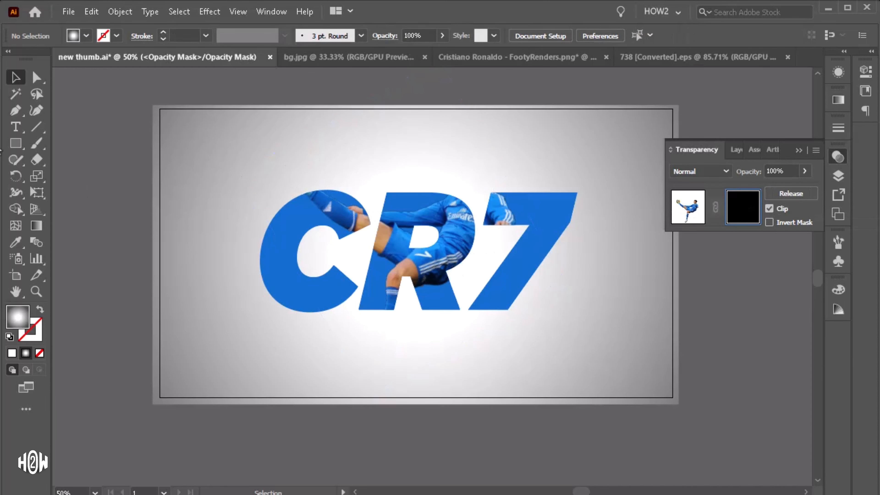
Step: Draw a rectangle over the artwork inside the opacity mask and give it a freeform gradient
left_click(15, 145)
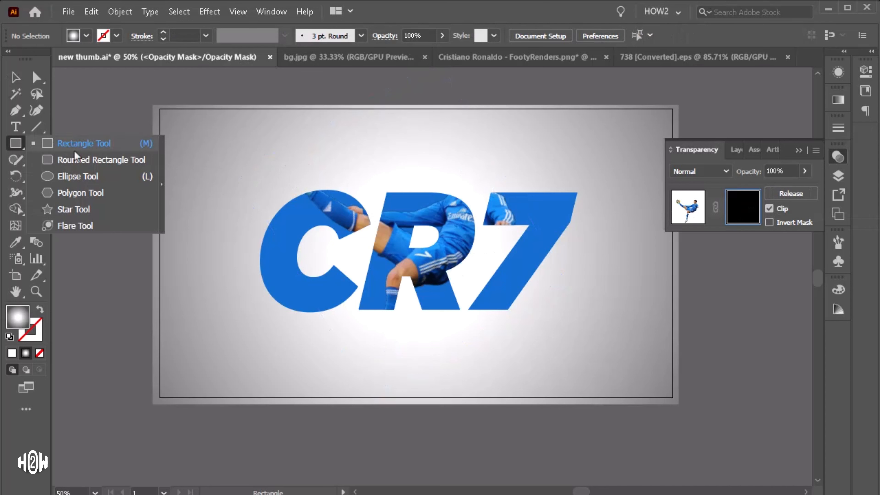
left_click(100, 150)
left_click_drag(252, 116, 601, 402)
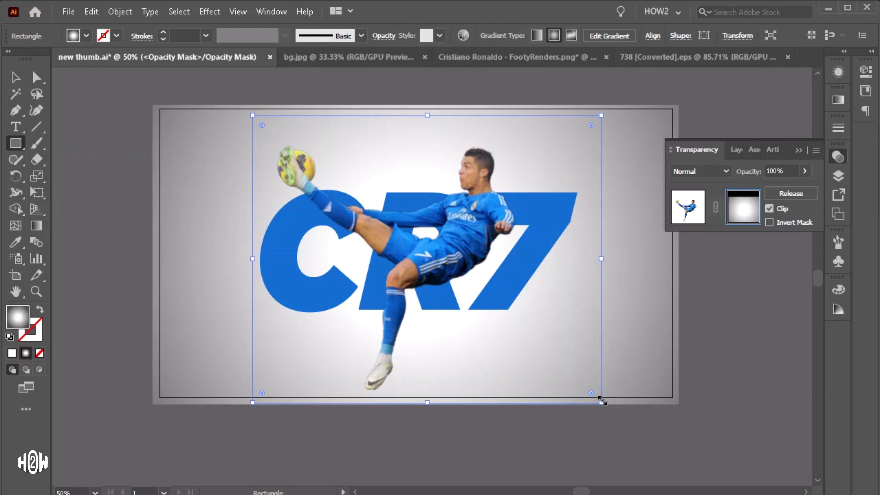
left_click(36, 226)
double_click(35, 225)
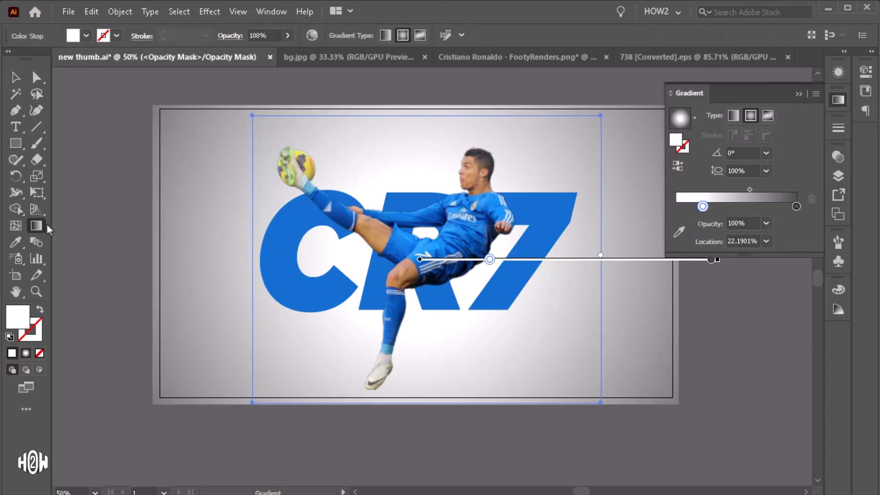
left_click(768, 116)
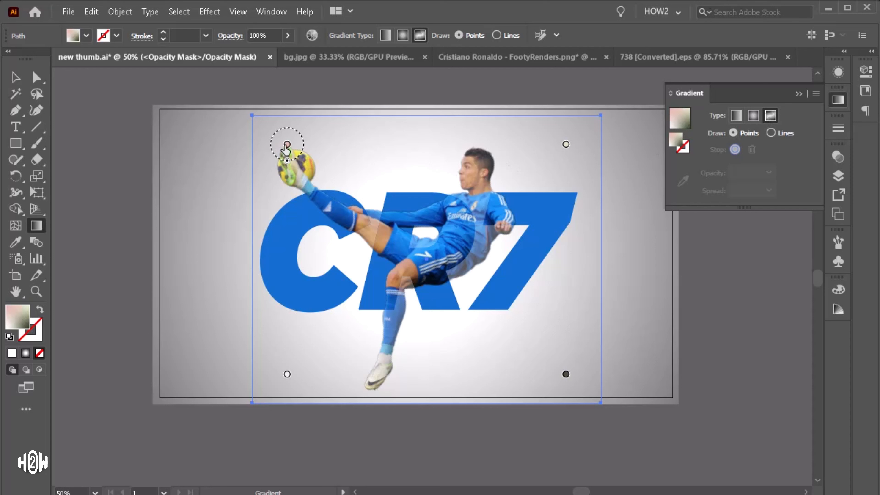
Step: Delete the top-left gradient stop and place black stops where the thigh passes behind the C
left_click(287, 145)
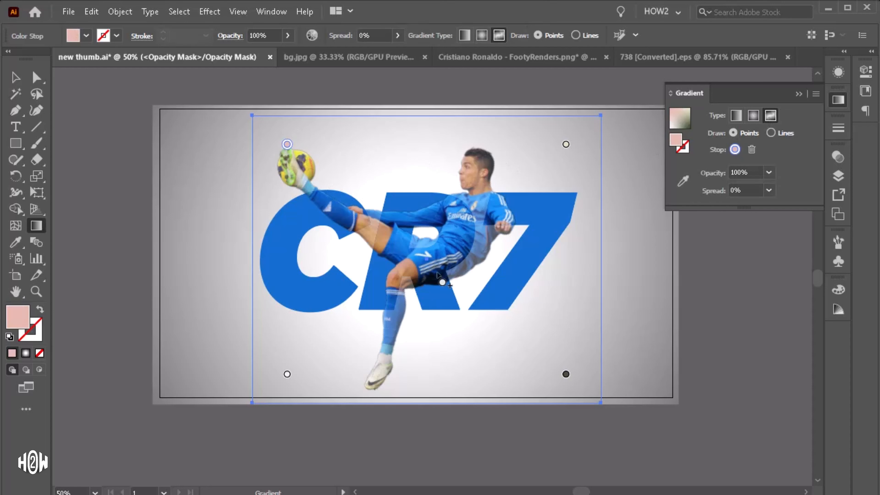
key("Delete")
left_click(565, 375)
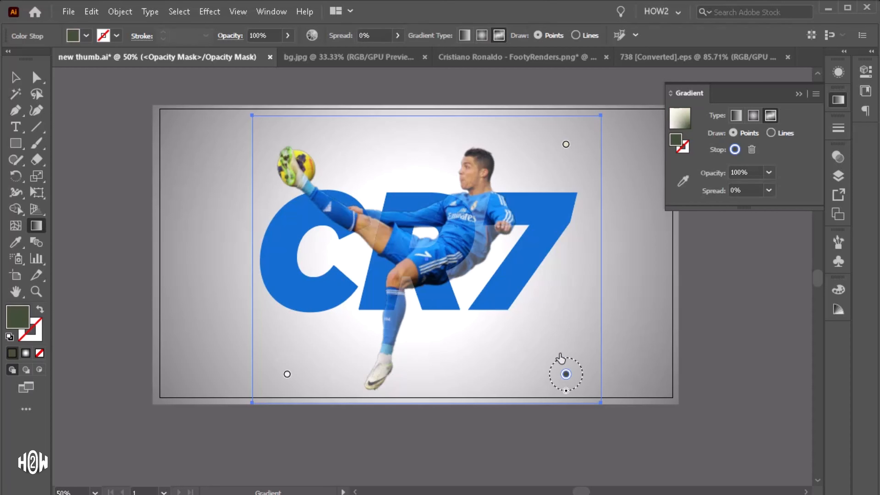
left_click(372, 236)
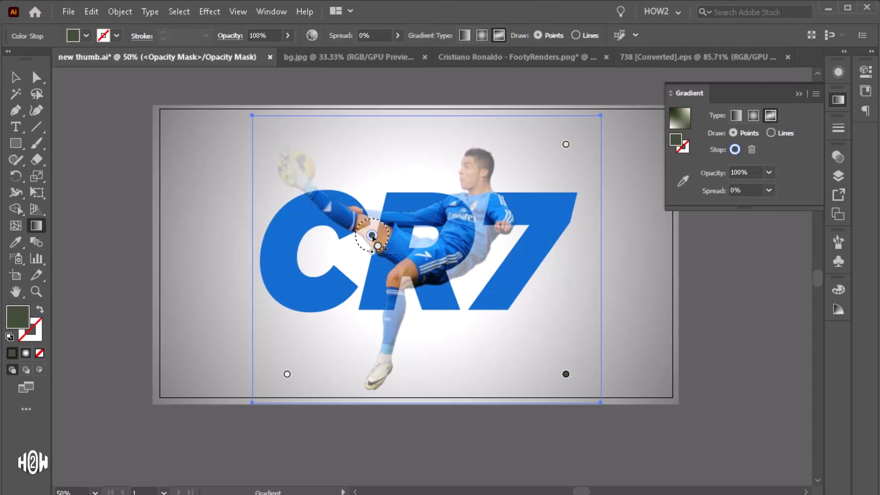
double_click(371, 236)
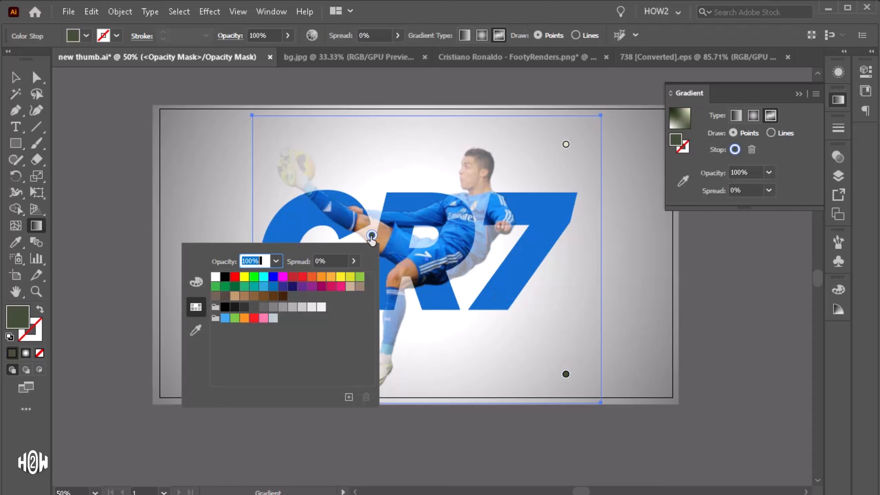
left_click(225, 277)
scroll(372, 236, "up", 3)
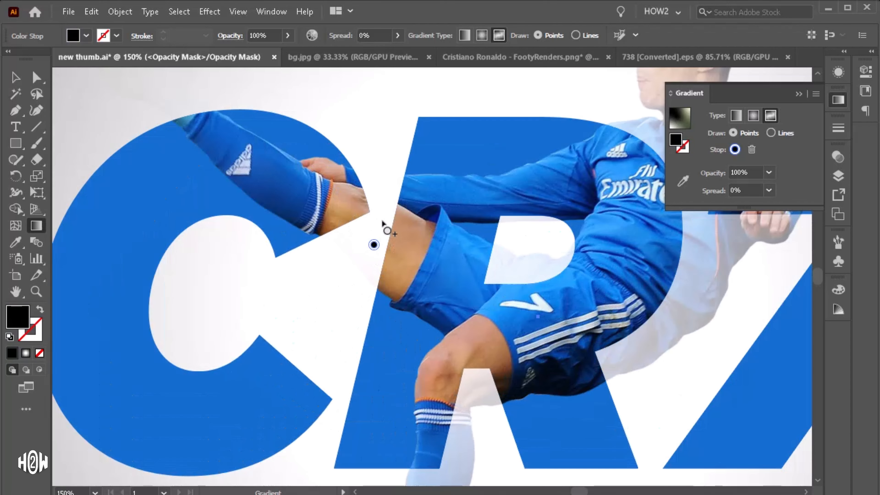
left_click(347, 256)
scroll(398, 250, "down", 2)
scroll(411, 246, "down", 2)
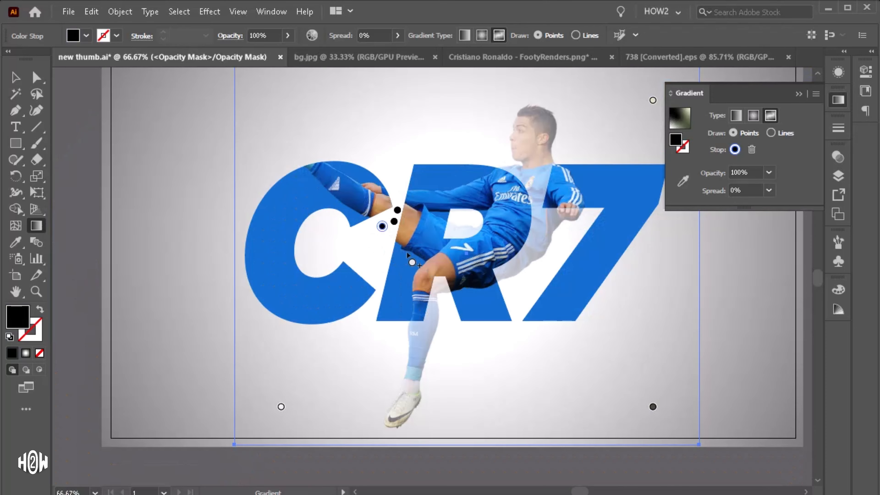
Step: Try adding black stops near the lower edge of the C, then undo them
left_click(379, 287)
left_click(369, 312)
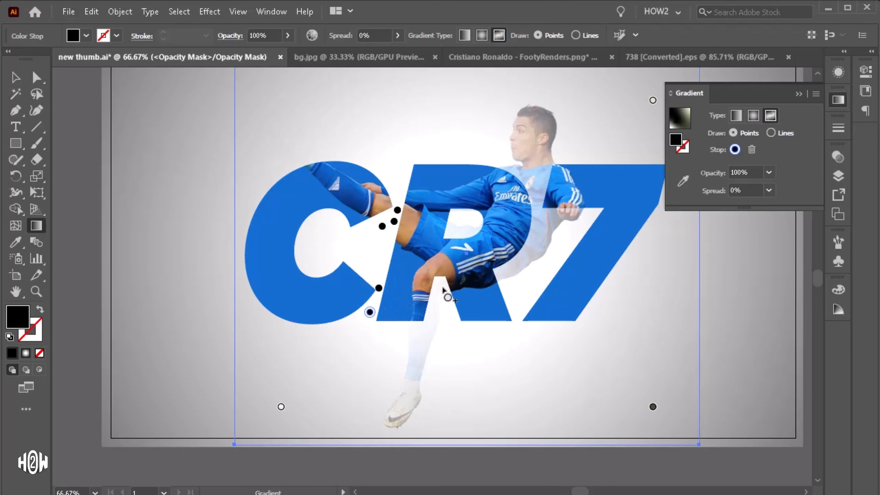
scroll(423, 304, "up", 1)
scroll(405, 309, "down", 1)
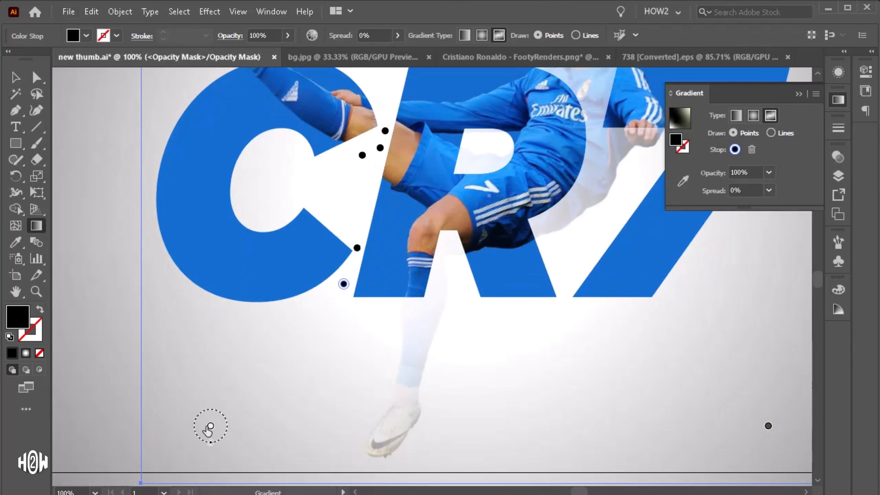
key("ctrl+z")
key("ctrl+z")
Step: Add white stops down the lower leg and boot so they stay visible
left_click(210, 426)
double_click(435, 288)
left_click(466, 286)
left_click(423, 321)
left_click(410, 379)
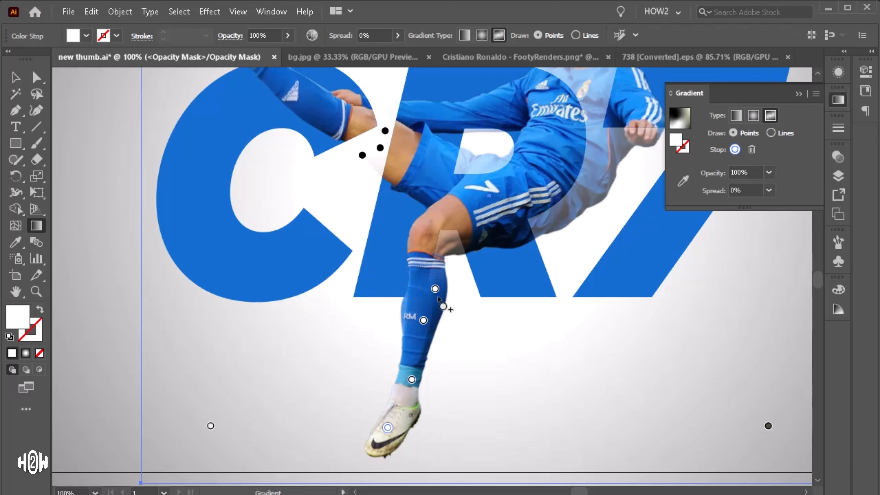
Step: Add black stops around the knee where it crosses the R and adjust their positions
scroll(451, 246, "up", 2)
left_click_drag(419, 330, 444, 275)
left_click(458, 251)
double_click(459, 251)
left_click(311, 293)
left_click(458, 229)
left_click(482, 253)
left_click(435, 250)
left_click(433, 281)
left_click(463, 304)
left_click(438, 311)
left_click(451, 345)
left_click_drag(438, 310, 430, 321)
left_click_drag(444, 274, 437, 272)
left_click(449, 306)
scroll(443, 306, "down", 3)
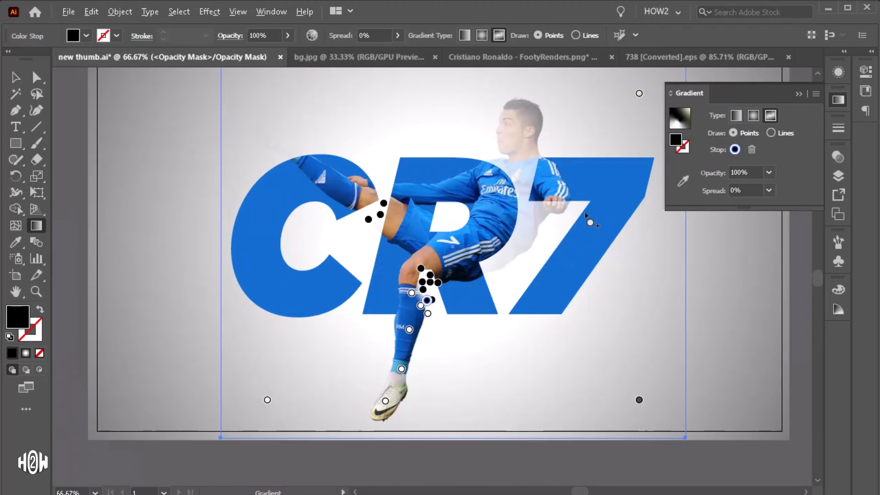
Step: Add white stops along the torso, the hand and the head
scroll(568, 205, "up", 2)
scroll(502, 287, "down", 3)
left_click(417, 333)
scroll(421, 336, "up", 2)
left_click(505, 283)
left_click(557, 232)
scroll(512, 298, "up", 2)
left_click(504, 113)
left_click(460, 104)
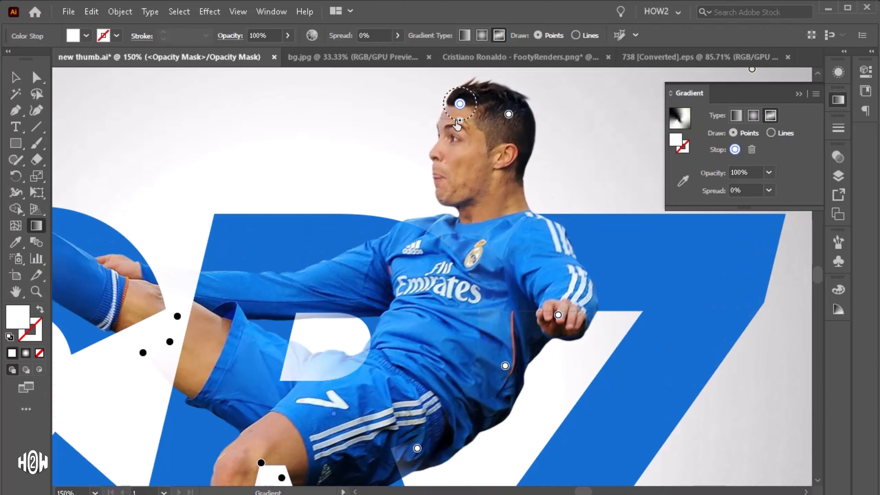
Step: Place black stops inside the R's counter behind the shorts
scroll(495, 188, "down", 4)
left_click(282, 313)
left_click(329, 175)
left_click(302, 202)
left_click(342, 194)
left_click(357, 178)
left_click(319, 160)
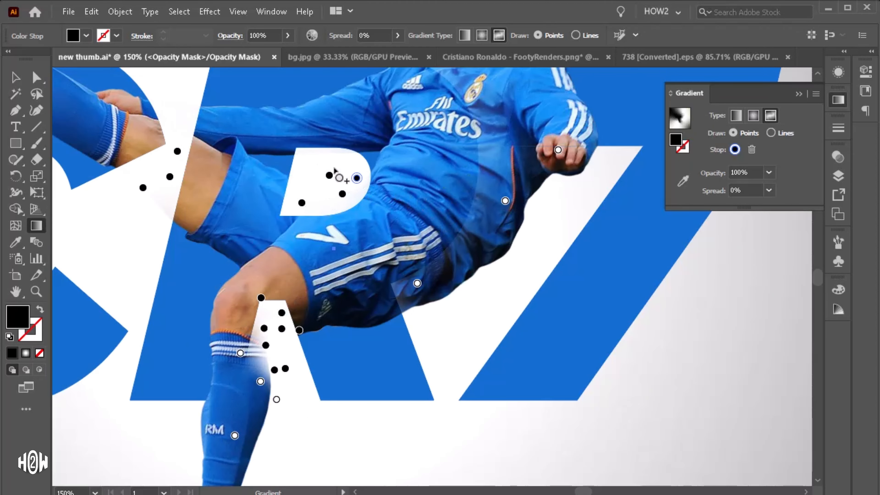
Step: Add black stops down the middle of the torso where it overlaps the R
scroll(386, 298, "up", 2)
left_click(366, 346)
left_click(412, 323)
left_click(435, 289)
left_click(437, 241)
left_click(427, 200)
left_click(395, 156)
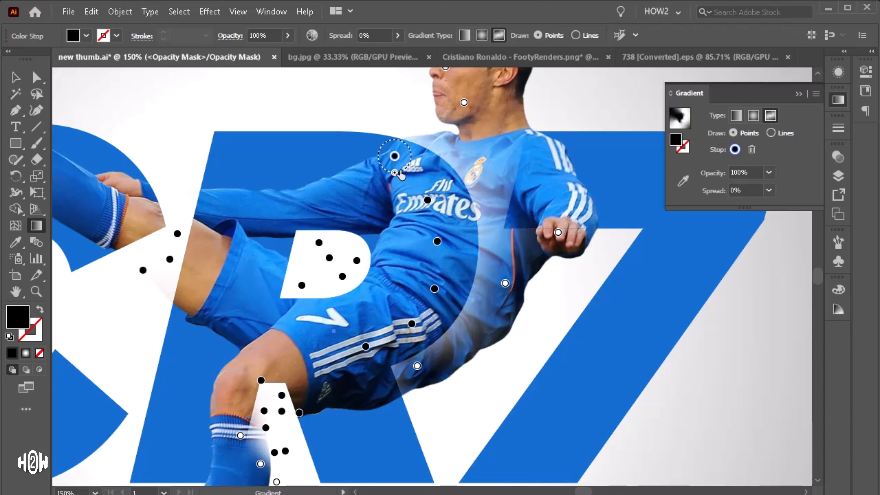
Step: Add white stops along the back edge of the torso down to the shorts
scroll(433, 173, "up", 2)
left_click(456, 167)
left_click(473, 235)
left_click(498, 276)
left_click(490, 320)
scroll(494, 347, "down", 2)
left_click(447, 363)
left_click(416, 376)
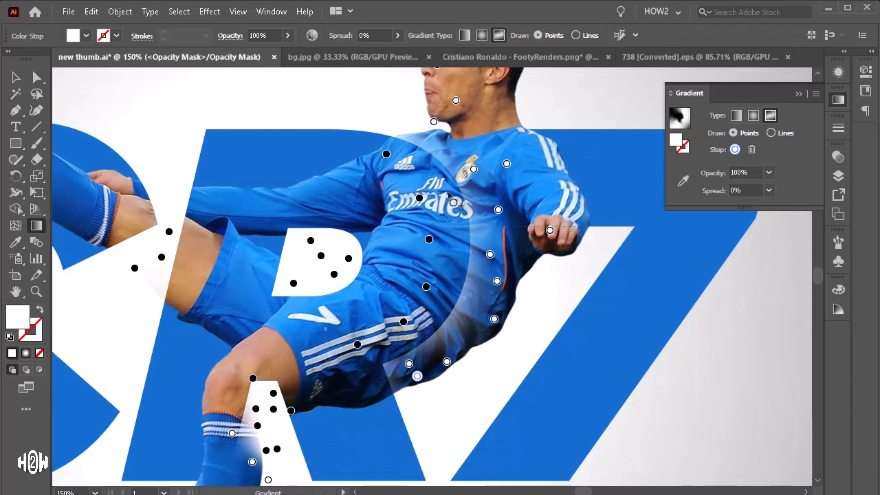
Step: Add black stops across the chest and arm over the R and 7, and reposition a white stop
scroll(456, 200, "up", 1)
left_click_drag(436, 179, 402, 138)
left_click(276, 166)
left_click(467, 135)
left_click(478, 243)
left_click(439, 229)
left_click_drag(425, 241, 399, 225)
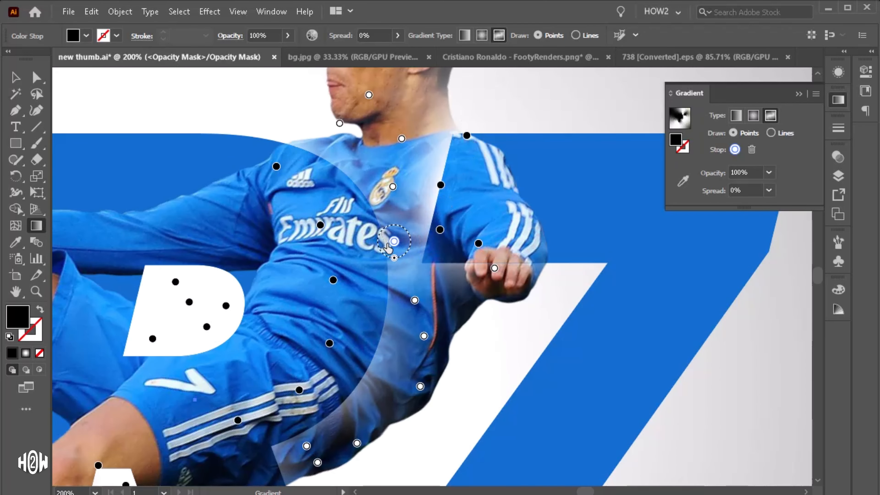
Step: Add white stops around the neck and shoulder
left_click(358, 149)
scroll(420, 183, "down", 1)
left_click(444, 183)
scroll(452, 185, "up", 1)
scroll(470, 206, "down", 1)
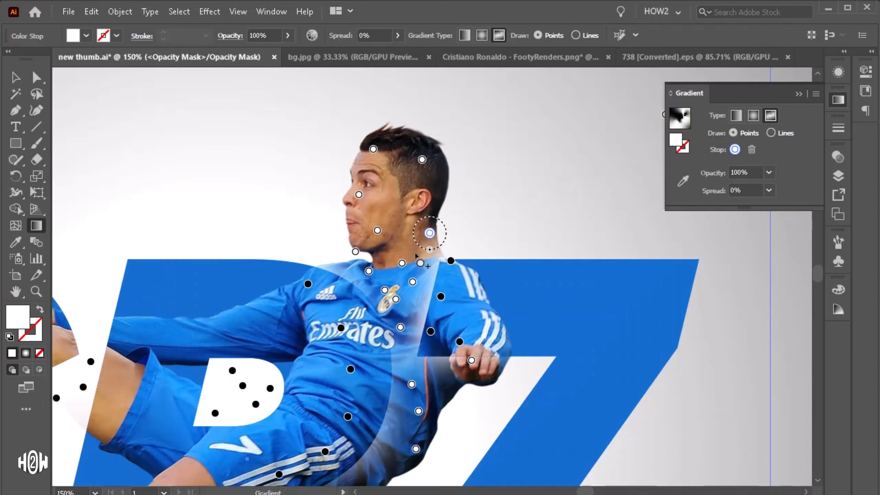
scroll(436, 232, "up", 2)
left_click_drag(504, 248, 469, 163)
scroll(485, 191, "down", 5)
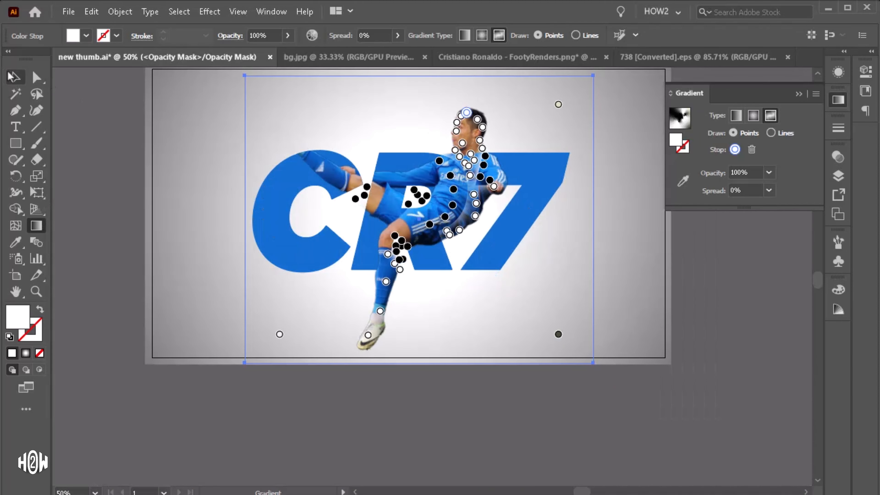
Step: Leave opacity mask editing and deselect the artwork
left_click(15, 78)
left_click(837, 157)
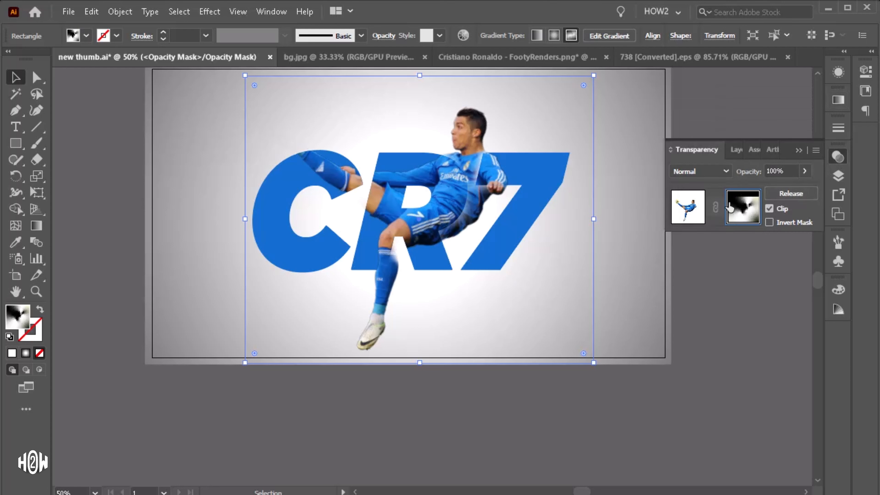
left_click(700, 207)
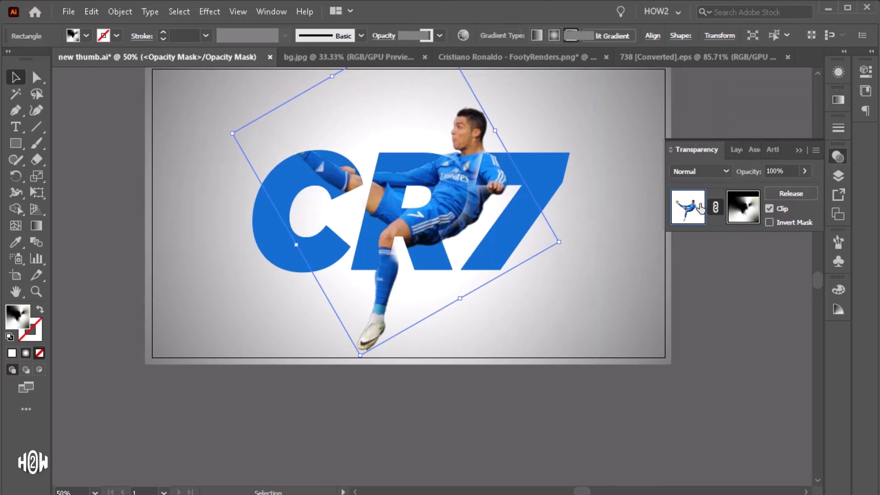
left_click(730, 292)
Step: Set the CR7 letters' fill colour to CC3A3A
scroll(449, 181, "up", 3)
left_click(551, 217)
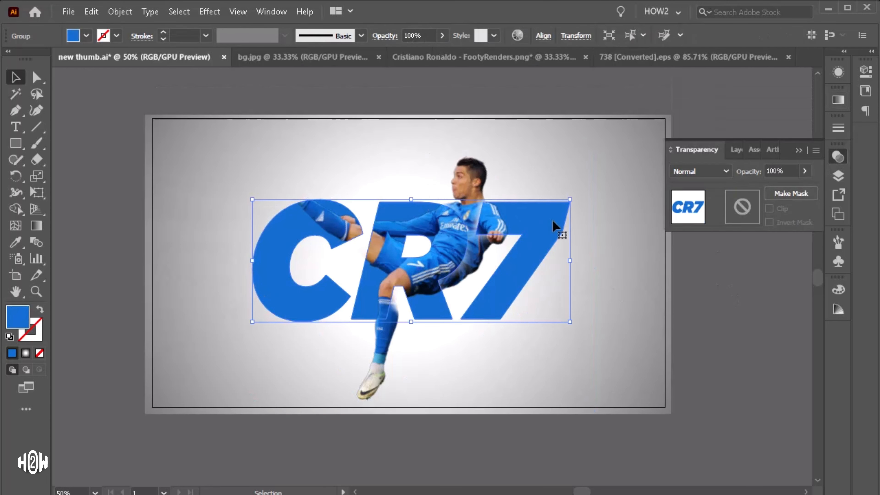
double_click(23, 314)
type("CC3A3A")
left_click(356, 238)
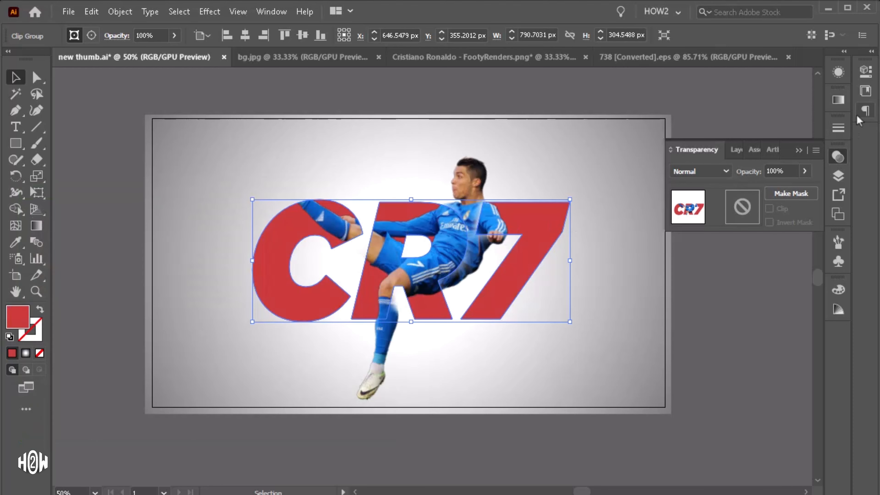
Step: Apply a linear gradient to the CR7 letters and sample the jersey blue for its starting stop
left_click(838, 100)
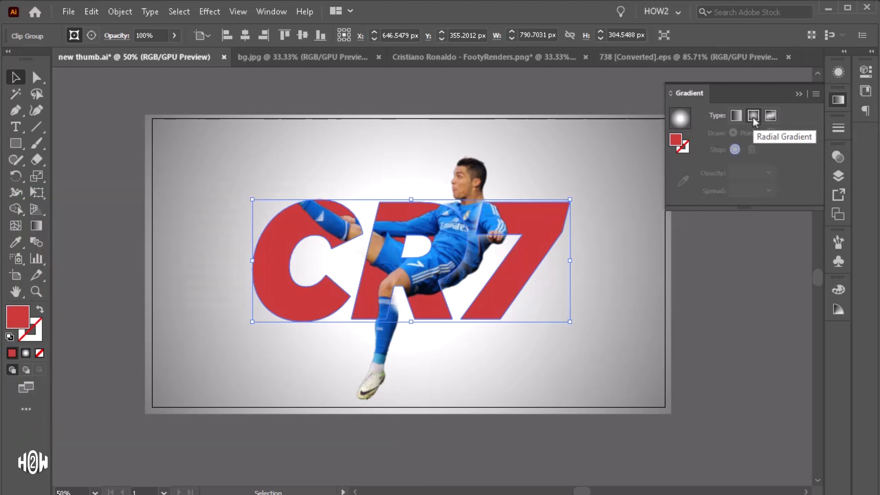
left_click(736, 118)
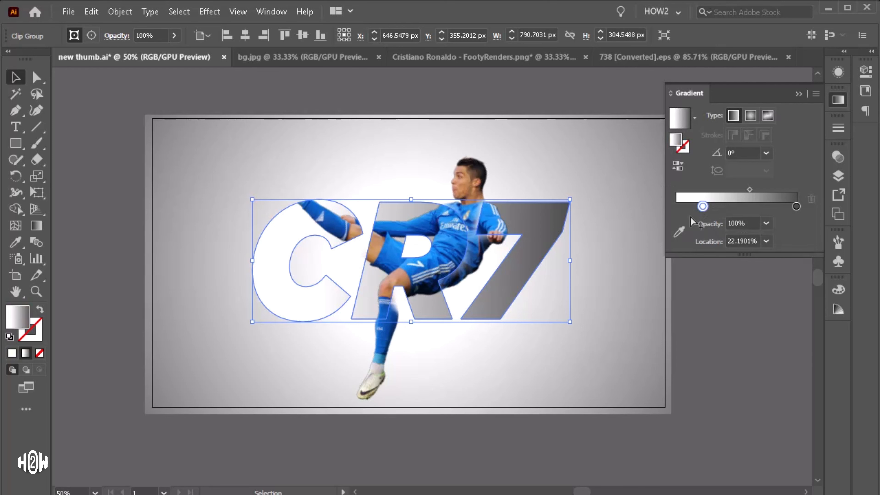
left_click(679, 231)
scroll(463, 217, "up", 2)
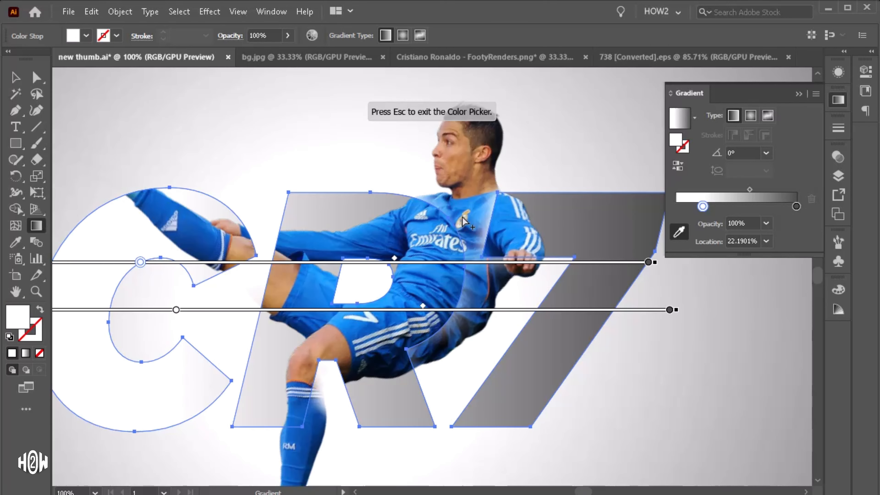
left_click(422, 231)
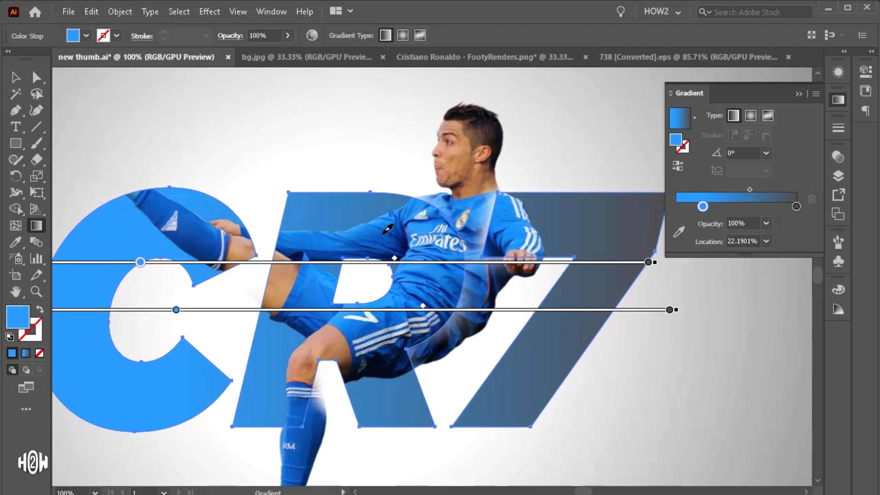
Step: Set the gradient's end stop to black
double_click(795, 207)
left_click(648, 280)
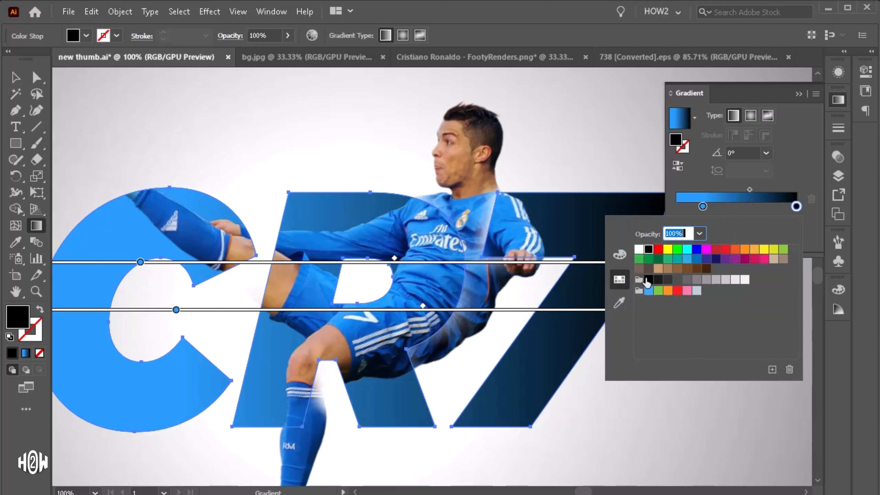
left_click(657, 280)
left_click(648, 280)
key("Escape")
key("ctrl+minus")
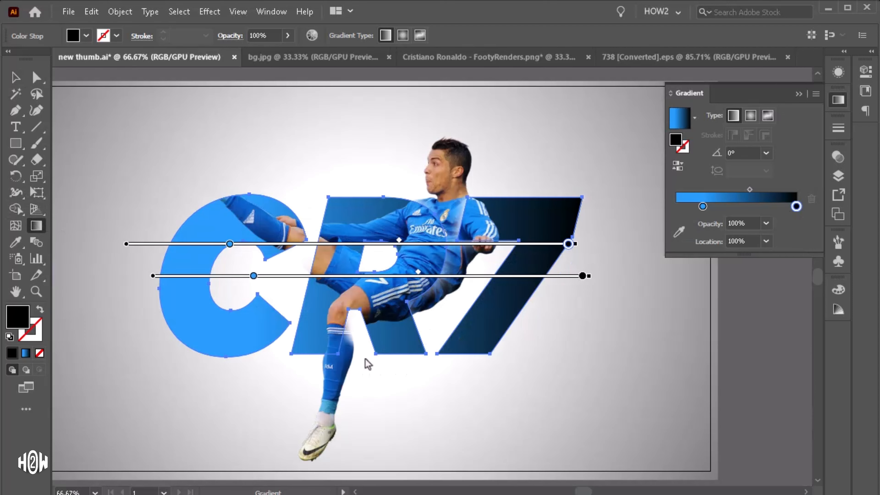
Step: Rotate the letters' gradient to run vertically at -90°, blue at the top fading to black at the bottom, then deselect
mouse_move(370, 375)
left_mouse_down()
mouse_move(371, 153)
mouse_move(379, 334)
mouse_move(363, 376)
mouse_move(371, 375)
left_mouse_up()
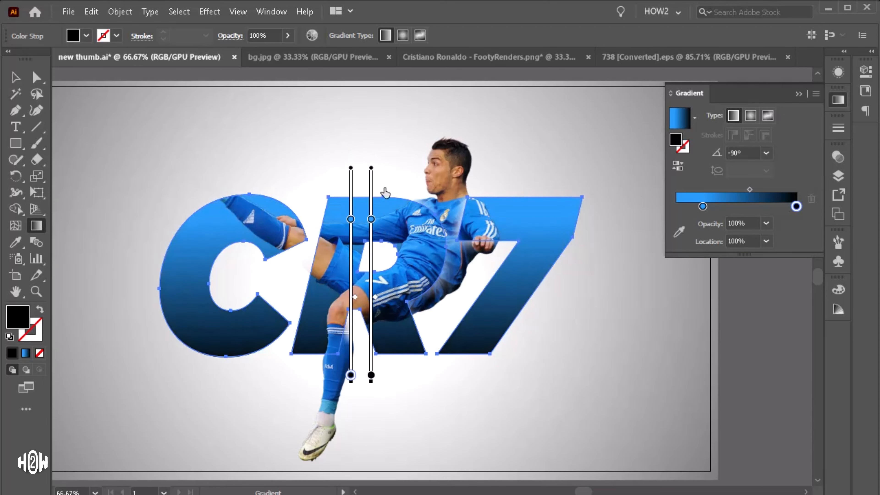
left_click_drag(371, 149, 354, 374)
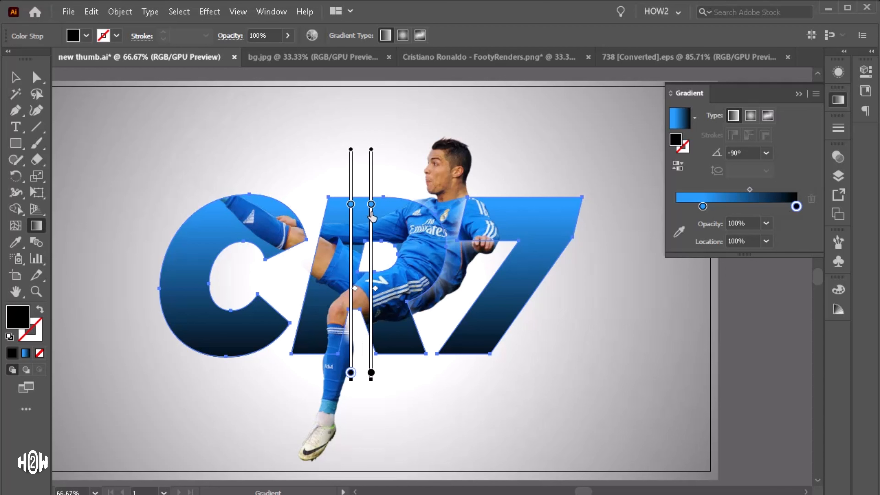
left_click_drag(371, 204, 371, 216)
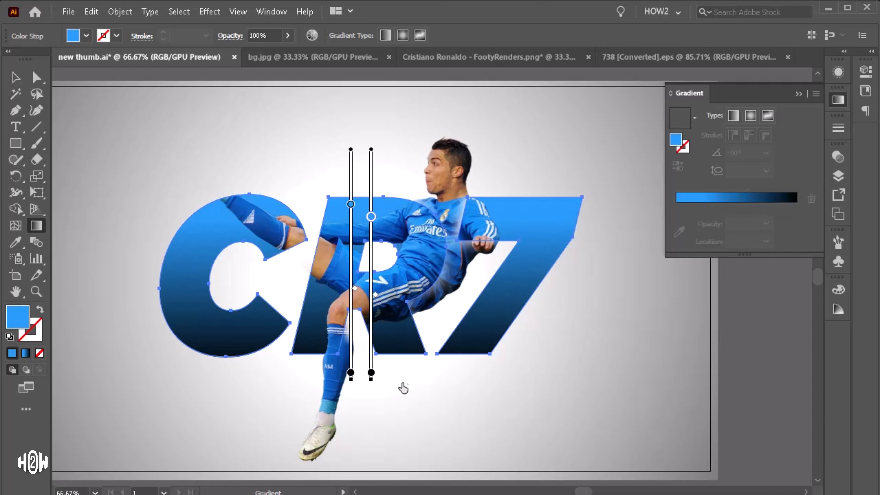
mouse_move(387, 163)
left_mouse_down()
mouse_move(387, 304)
mouse_move(360, 399)
left_mouse_up()
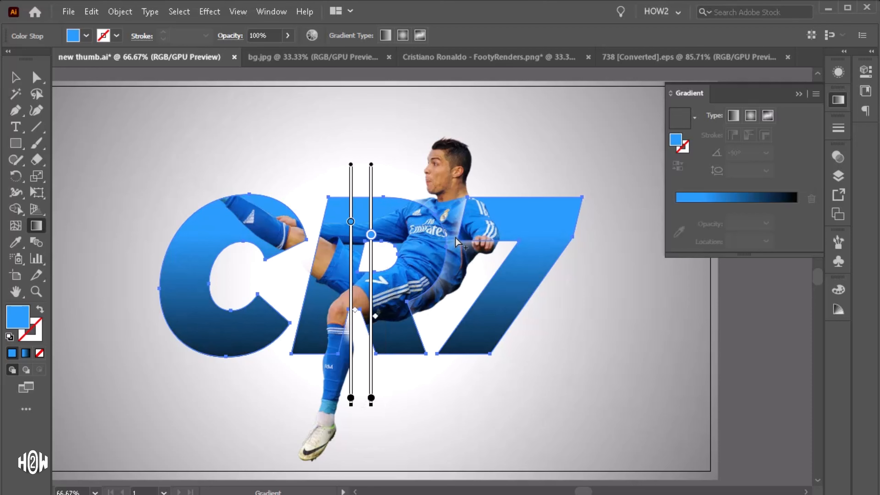
scroll(179, 173, "down", 1)
scroll(454, 236, "down", 1)
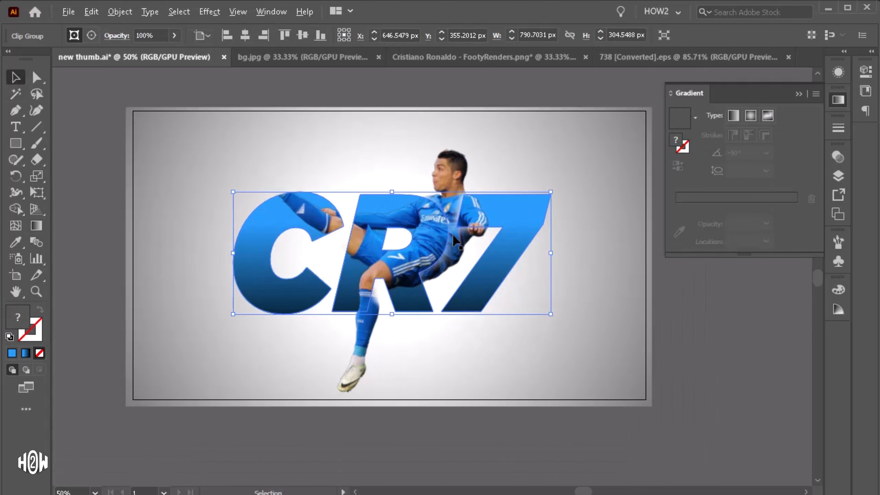
scroll(462, 236, "down", 1)
scroll(444, 250, "up", 1)
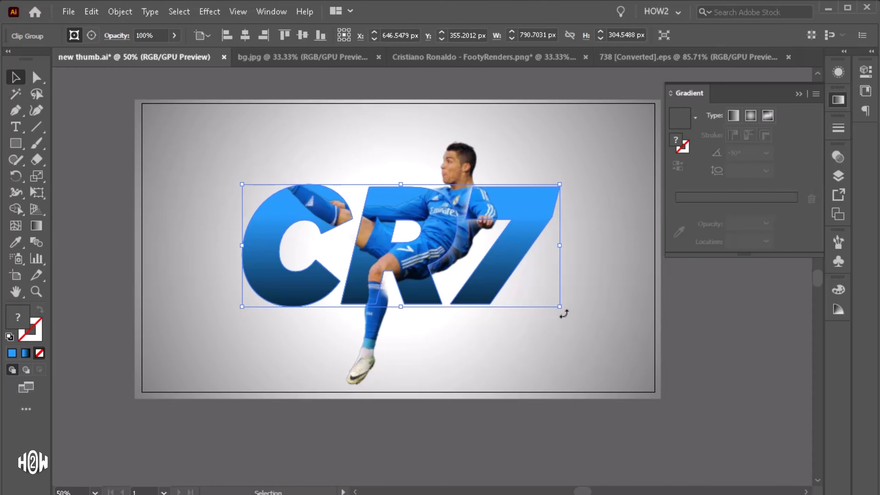
left_click(703, 352)
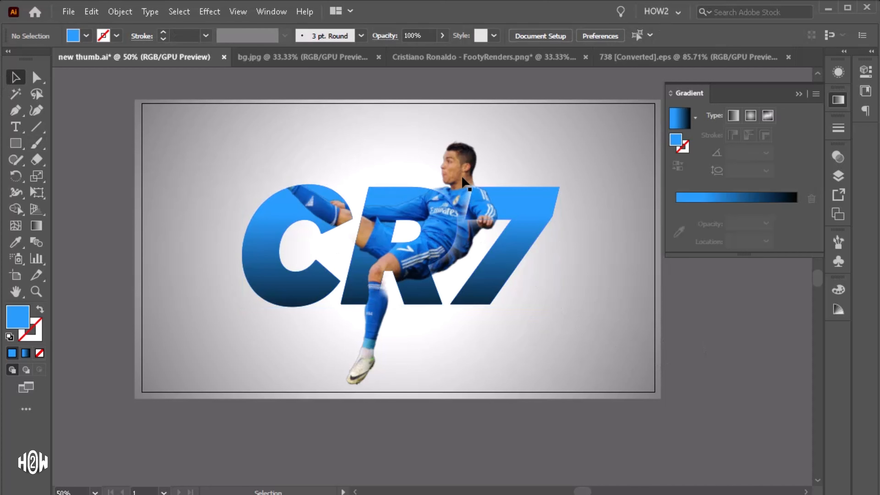
Step: Select the Ronaldo photo and enter its opacity mask for editing
left_click(37, 77)
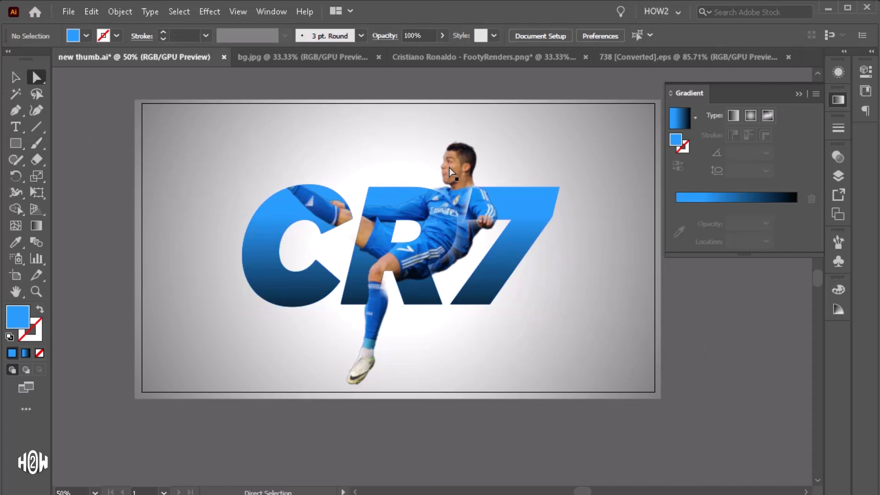
left_click(837, 158)
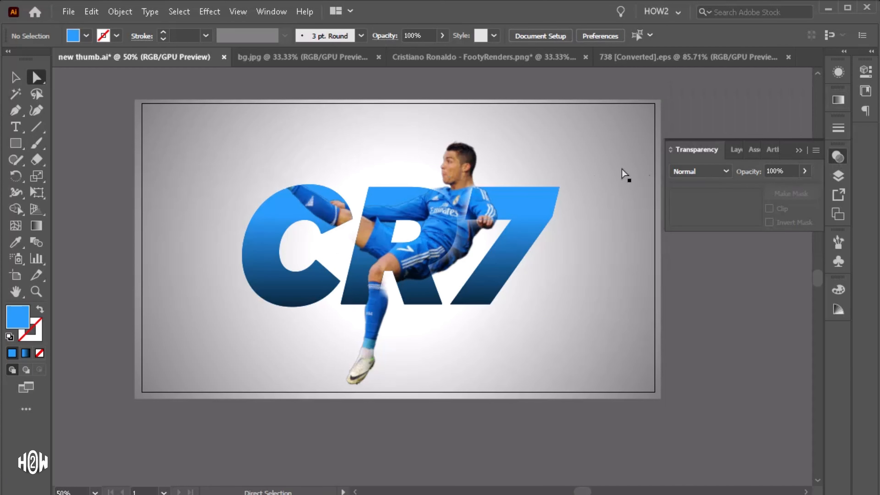
left_click(15, 77)
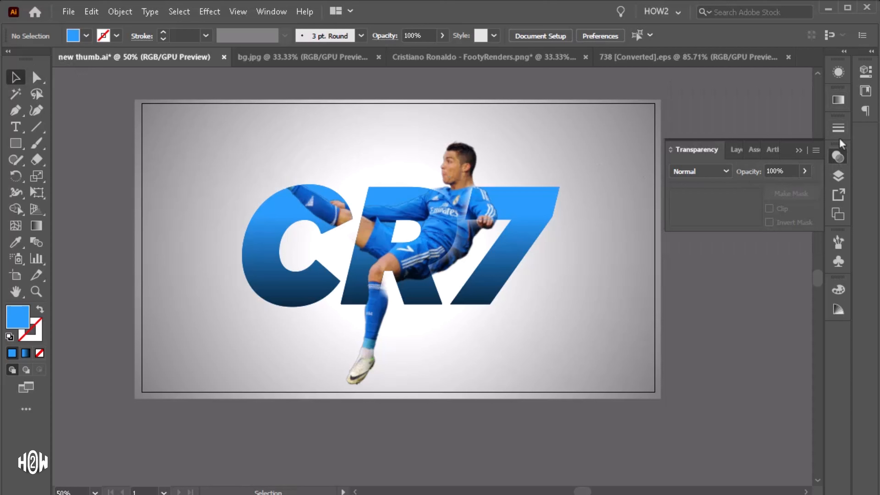
left_click(837, 156)
left_click(458, 160)
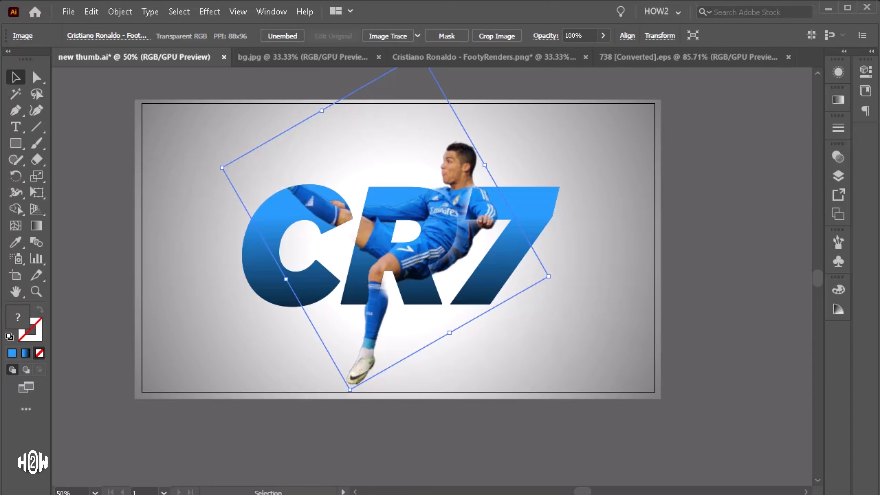
left_click(844, 161)
left_click(746, 211)
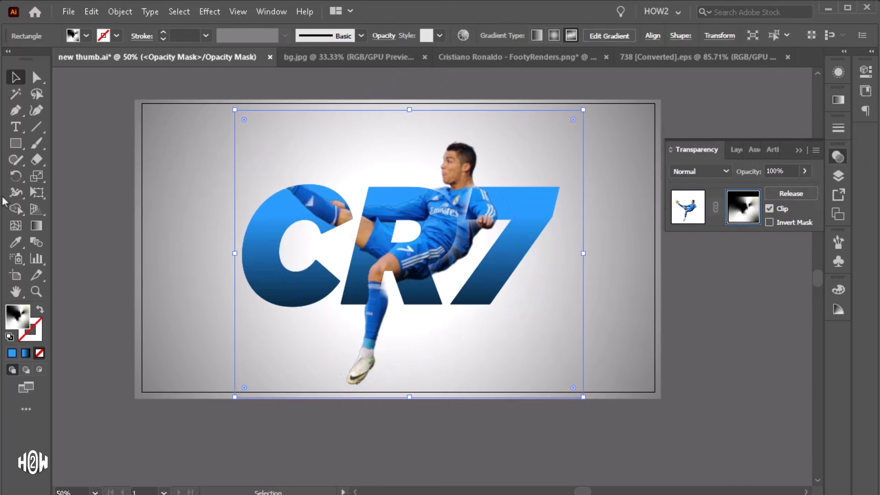
Step: Add white freeform gradient points in the mask over the ball and raised foot to reveal them
left_click(36, 226)
scroll(341, 207, "up", 2)
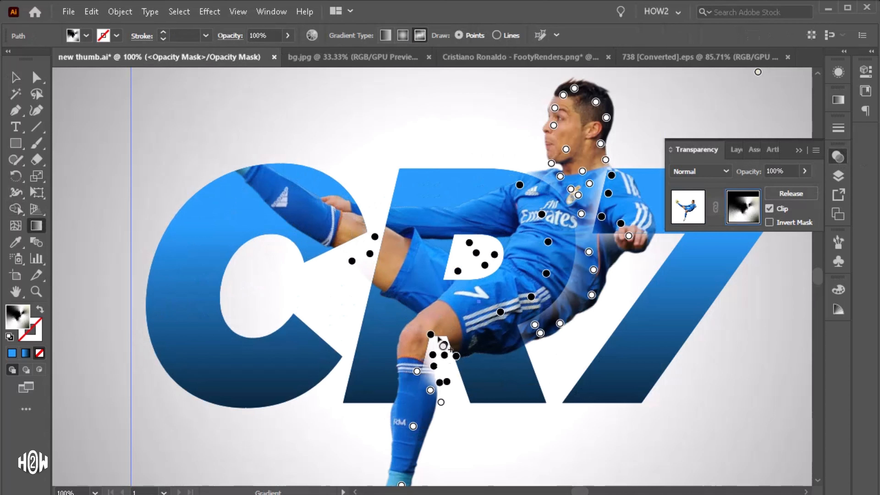
left_click(413, 426)
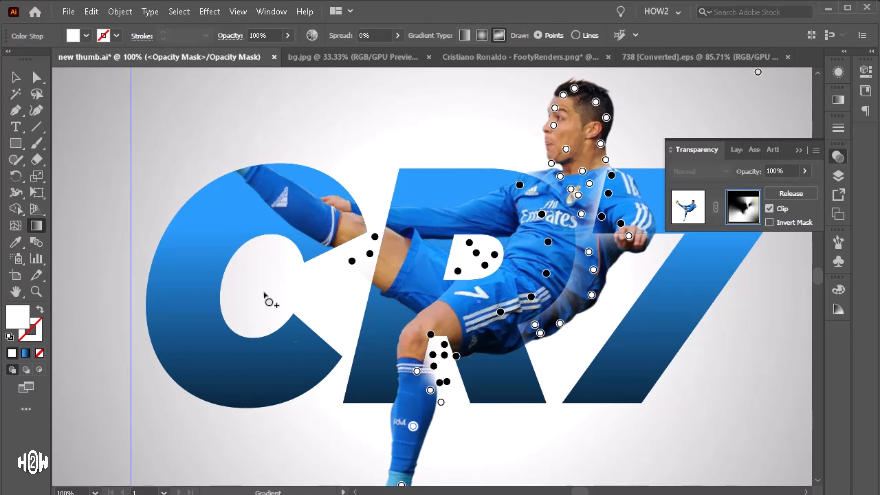
left_click(212, 132)
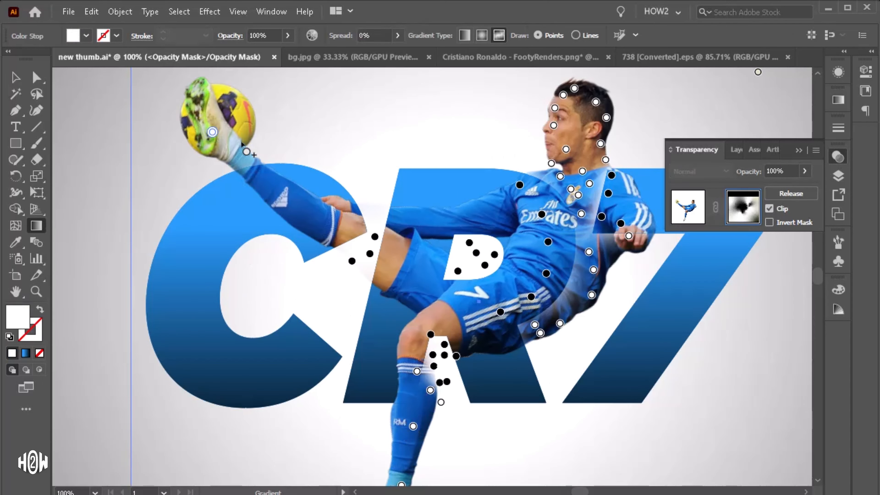
left_click(197, 99)
left_click(231, 91)
left_click(240, 155)
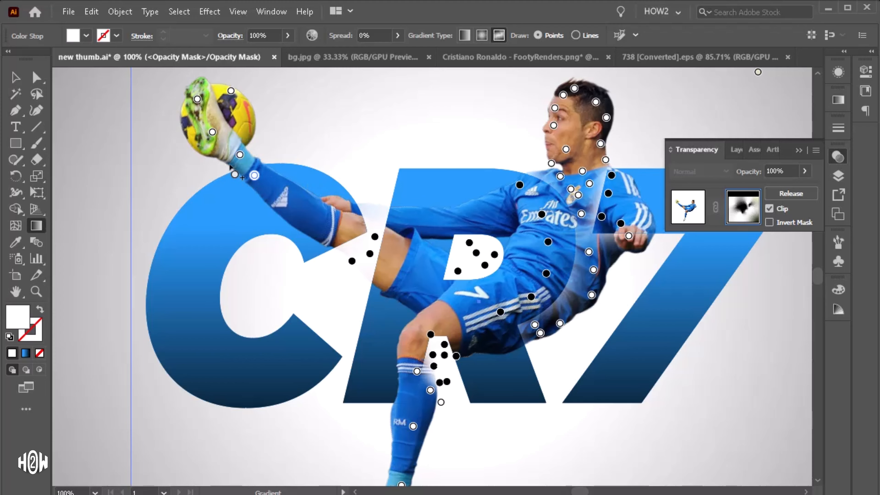
Step: Add black mask points around the thigh where it crosses the C to tuck it behind the letter
scroll(353, 232, "up", 3)
left_click(345, 292)
left_click(316, 289)
left_click(348, 268)
left_click(389, 201)
left_click(441, 148)
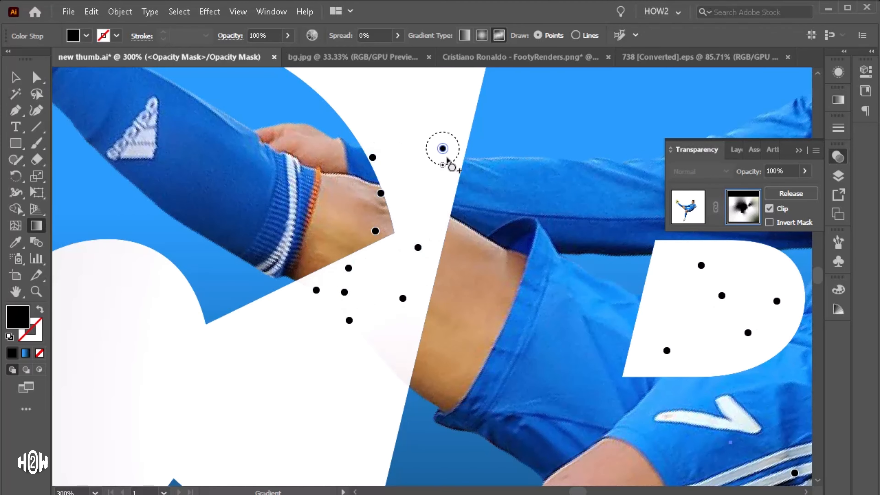
left_click(412, 334)
left_click(395, 374)
Step: Add white mask points along the shoulder at the top of the R, then leave opacity mask editing
scroll(427, 291, "down", 4)
scroll(613, 202, "up", 2)
scroll(613, 202, "down", 2)
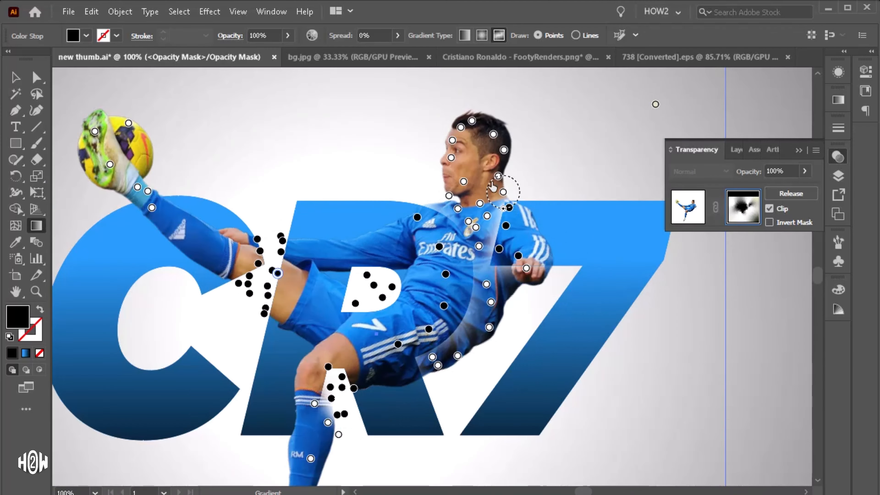
scroll(466, 176, "up", 5)
left_click(362, 212)
left_click(412, 209)
left_click(412, 219)
left_click(363, 212)
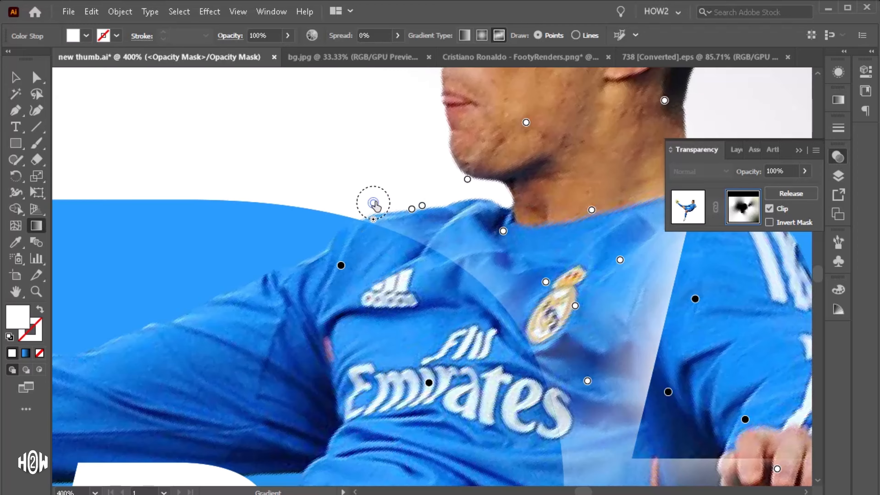
scroll(363, 208, "down", 5)
left_click(694, 210)
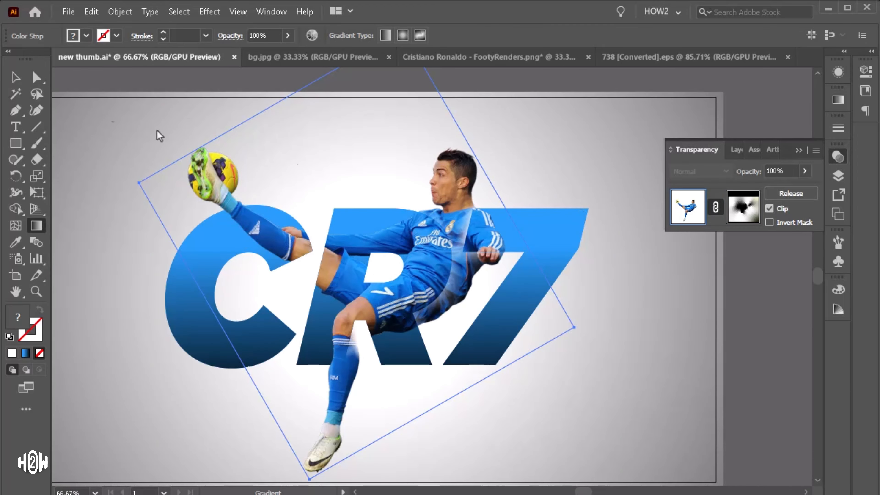
Step: Select the CR7 letters and apply a Drop Shadow effect, reducing its blur to 1 px
left_click(13, 79)
scroll(461, 194, "down", 2)
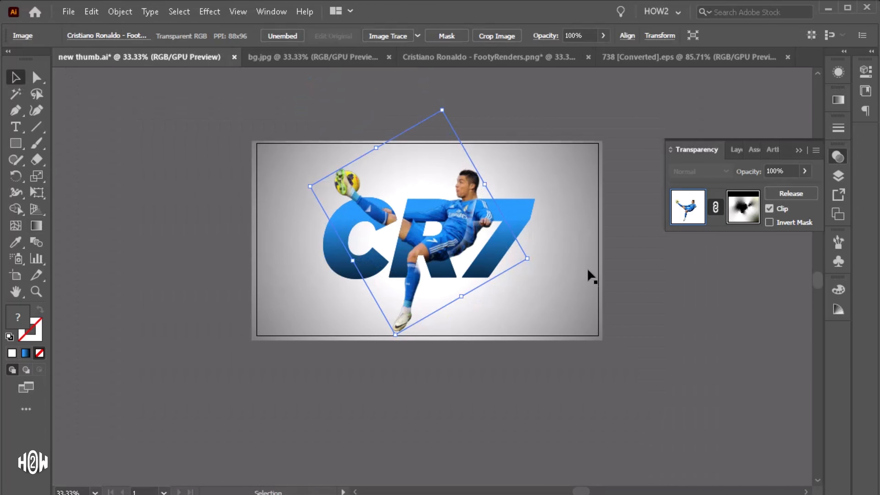
left_click(609, 295)
scroll(499, 281, "up", 1)
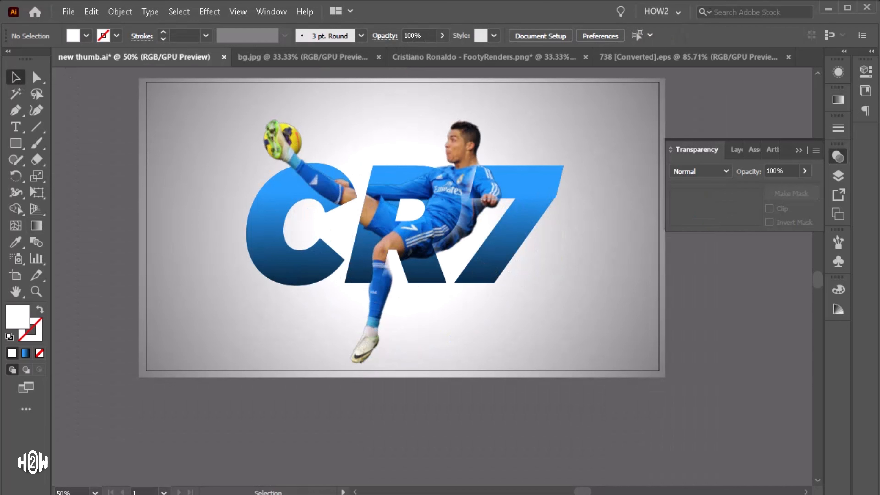
left_click(546, 184)
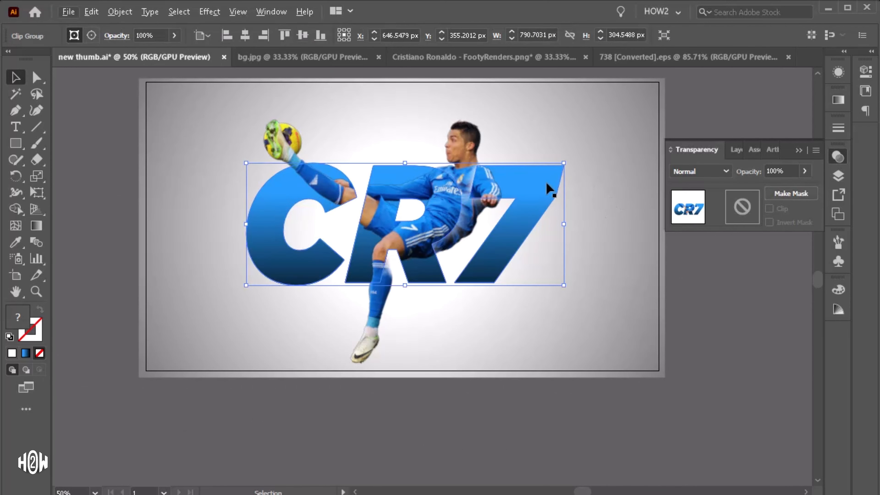
left_click(218, 13)
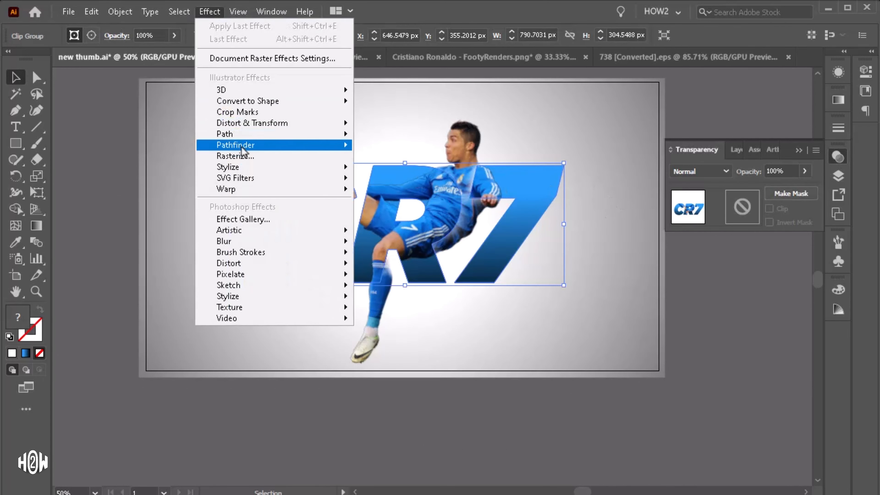
mouse_move(244, 169)
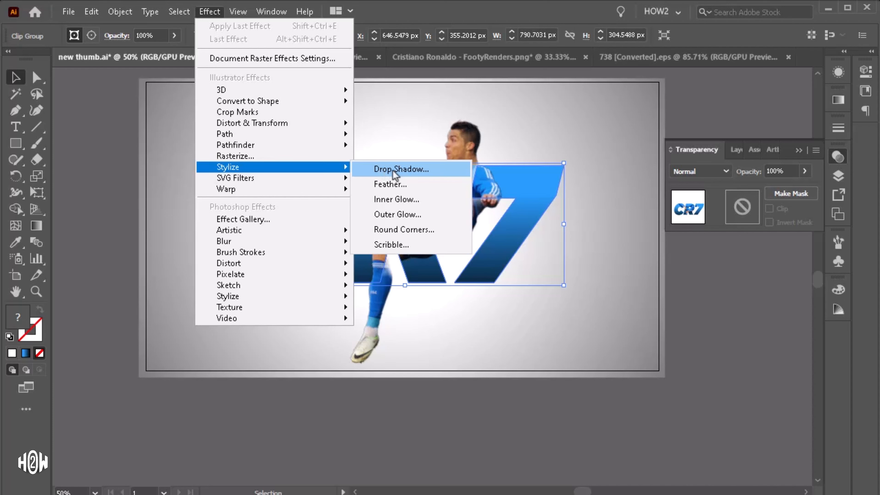
left_click(407, 170)
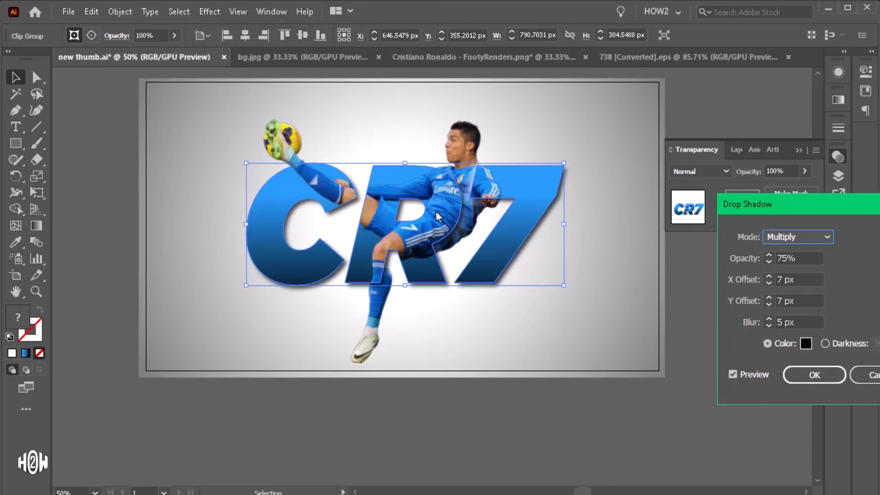
left_click(769, 326)
left_click(769, 325)
left_click(769, 326)
left_click_drag(837, 207, 670, 226)
left_click(603, 345)
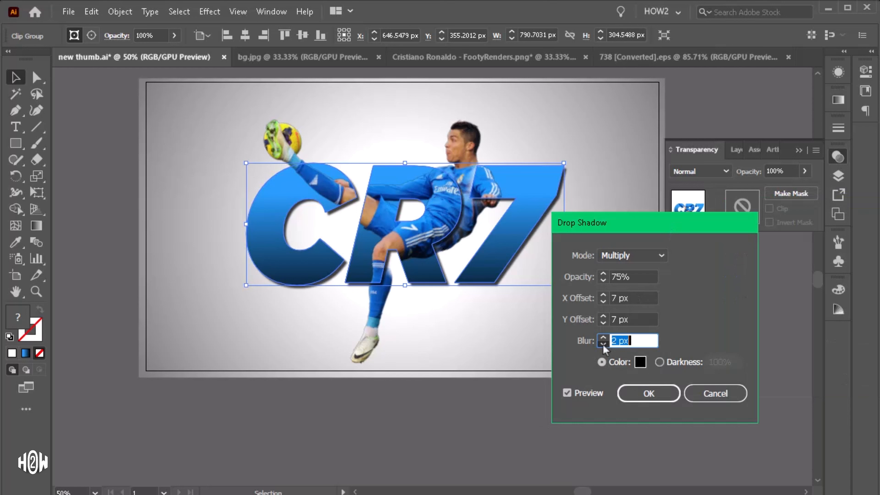
Step: Set the drop shadow's X offset to 2 px and Y offset to 1 px, confirm, and deselect
left_click(603, 323)
left_click(603, 323)
left_click(603, 323)
left_click(603, 323)
left_click(604, 323)
left_click(604, 323)
left_click(603, 323)
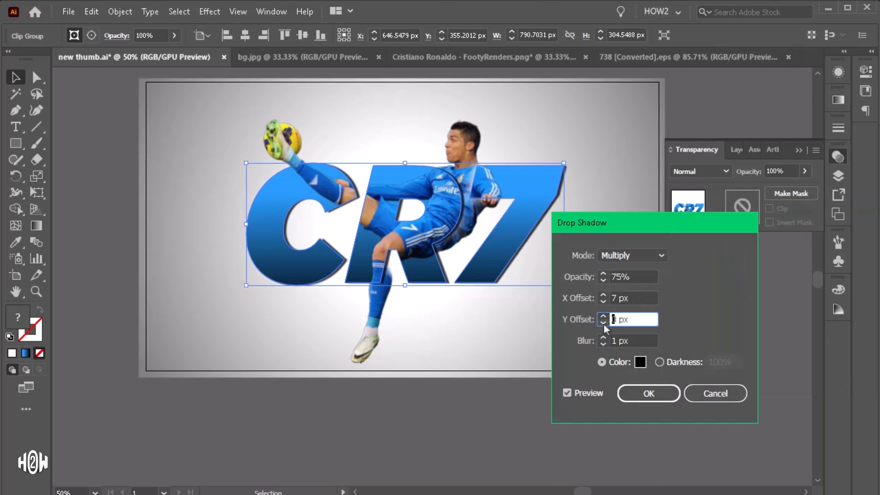
left_click(603, 300)
left_click(603, 301)
left_click(603, 301)
left_click(603, 301)
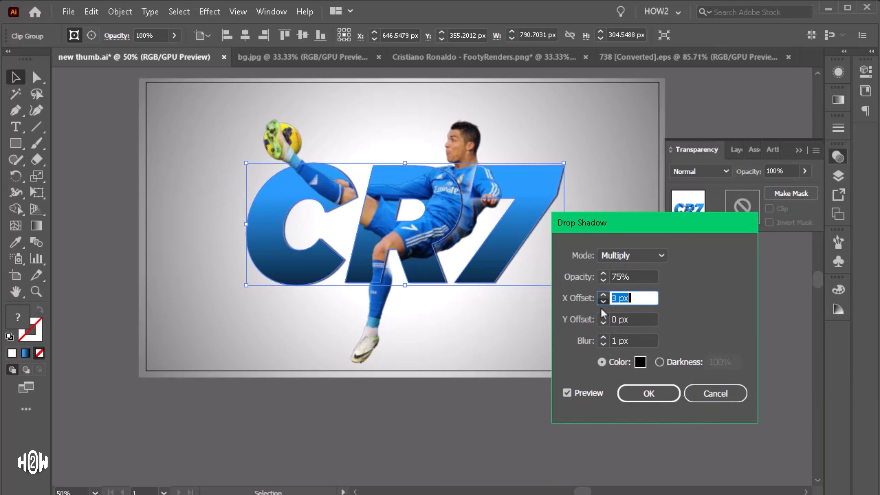
left_click(603, 301)
left_click(602, 301)
left_click(603, 319)
left_click(603, 317)
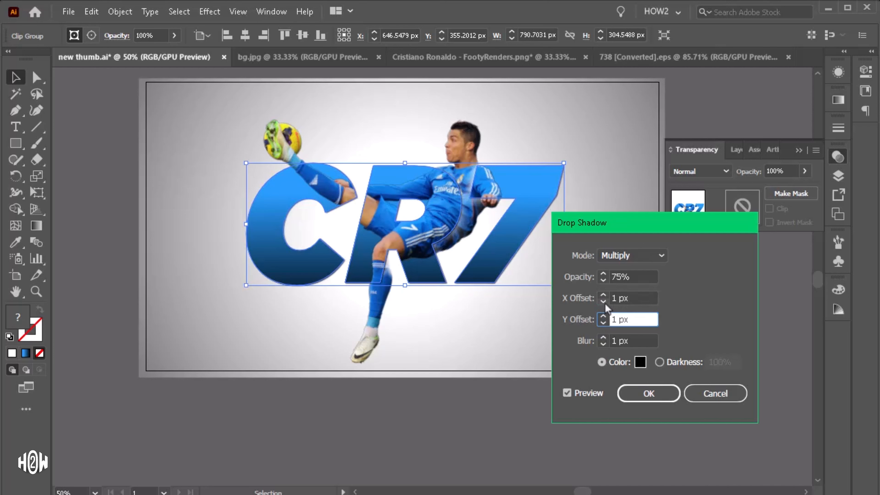
left_click(602, 295)
left_click(601, 323)
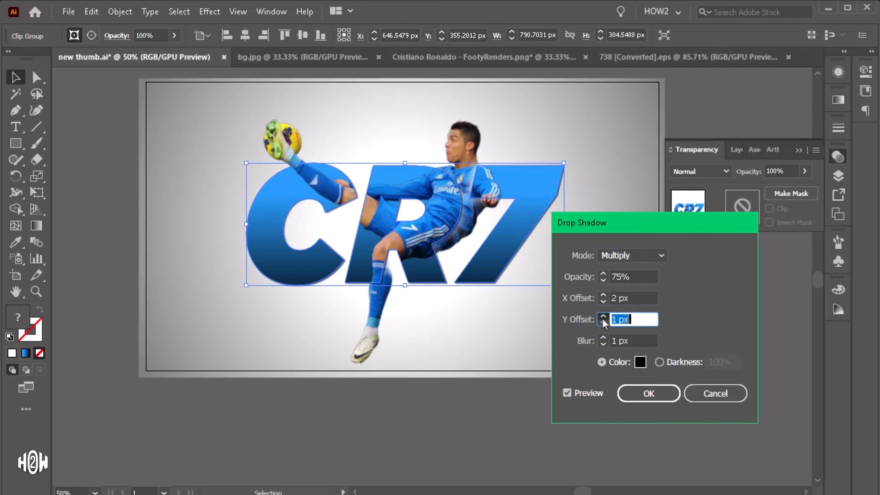
left_click(648, 393)
left_click(670, 408)
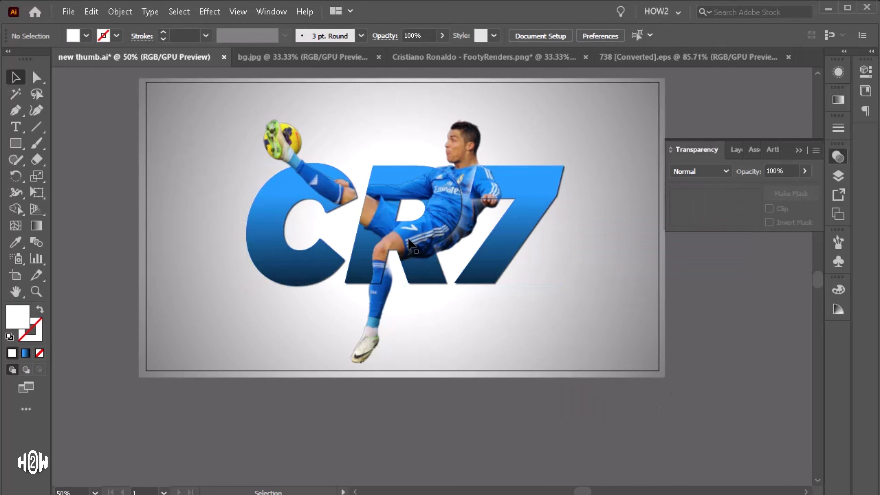
scroll(410, 243, "up", 2)
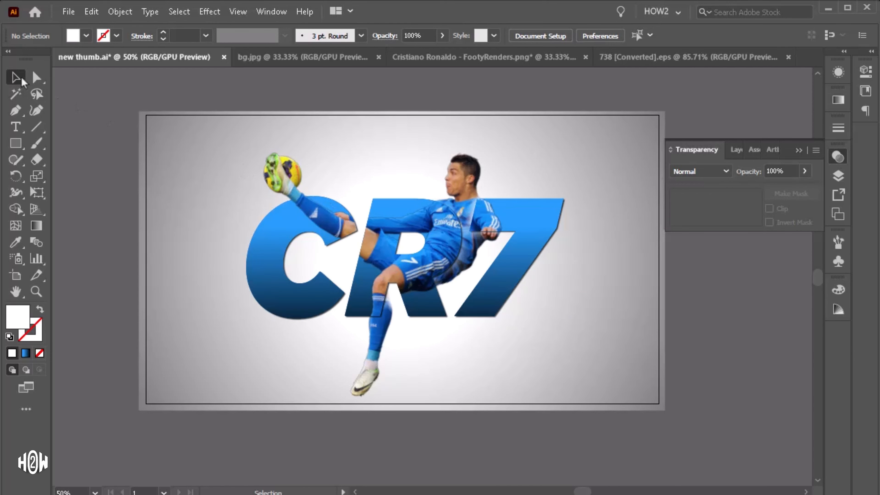
scroll(475, 227, "up", 1)
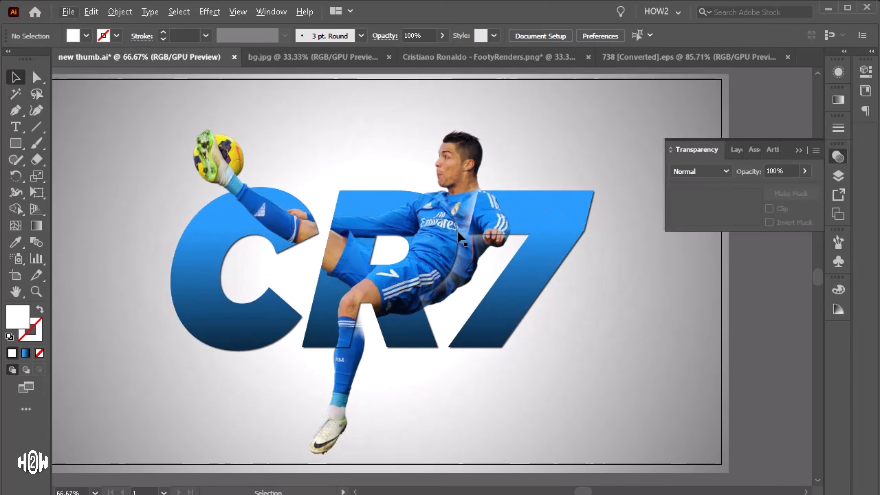
scroll(459, 234, "up", 2)
scroll(460, 233, "down", 1)
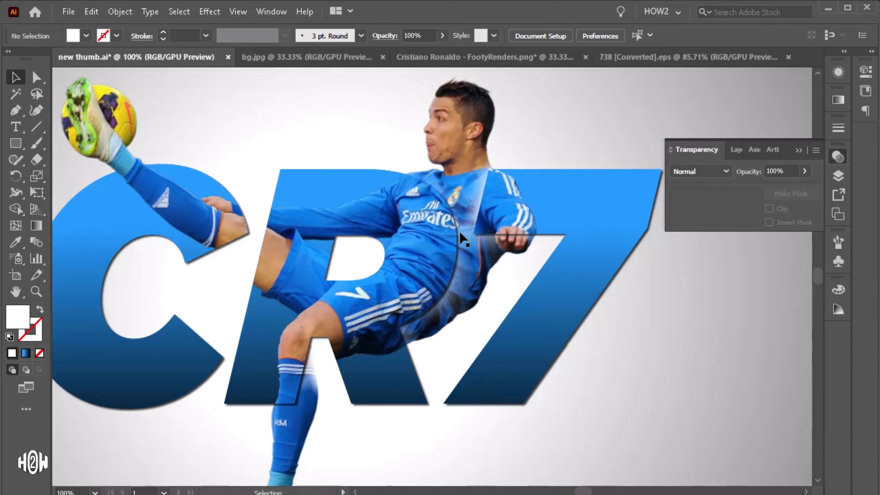
Step: With the Pen tool, draw a shape along the back of Ronaldo's head and neck for a shadow
scroll(460, 233, "down", 1)
left_click(15, 144)
left_click(17, 111)
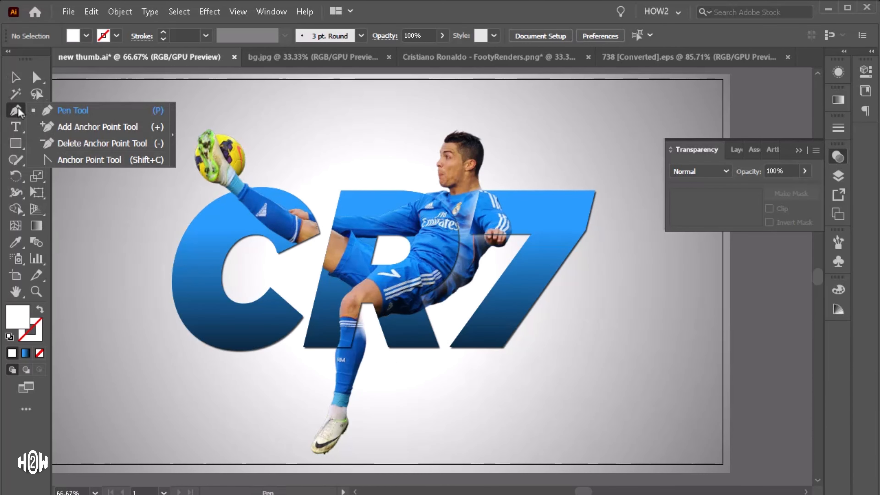
left_click(57, 112)
scroll(479, 175, "up", 4)
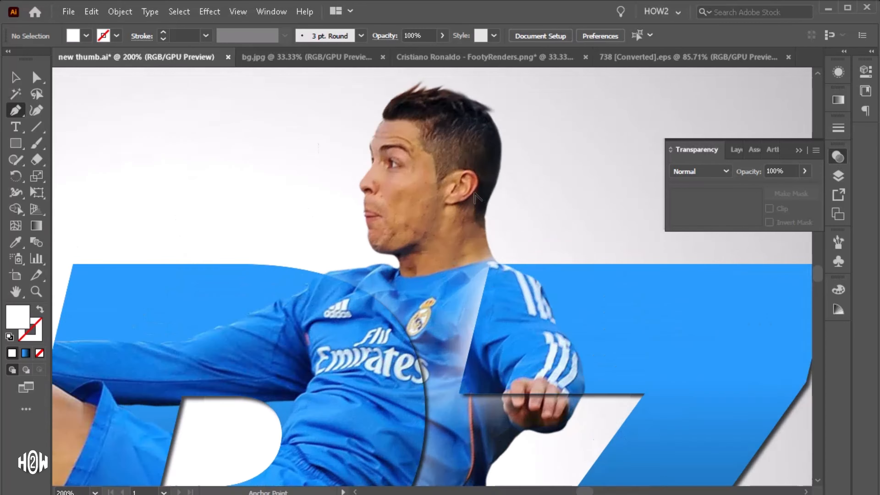
scroll(370, 139, "up", 1)
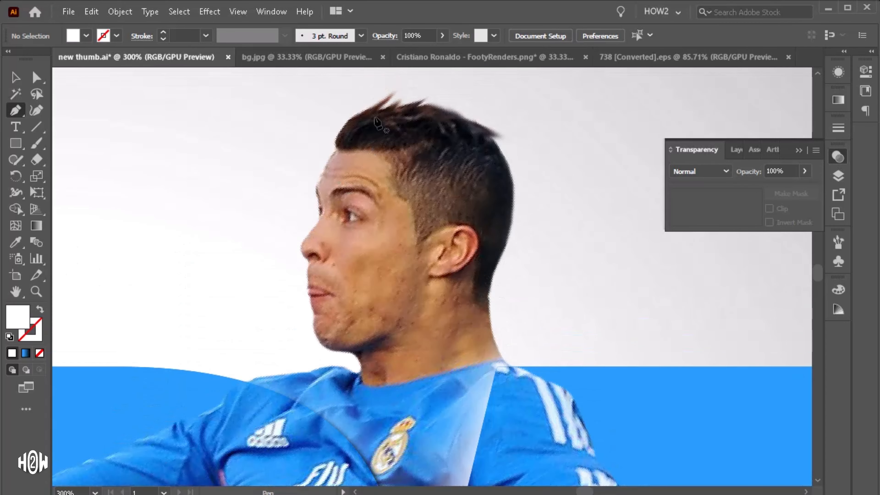
left_click(431, 107)
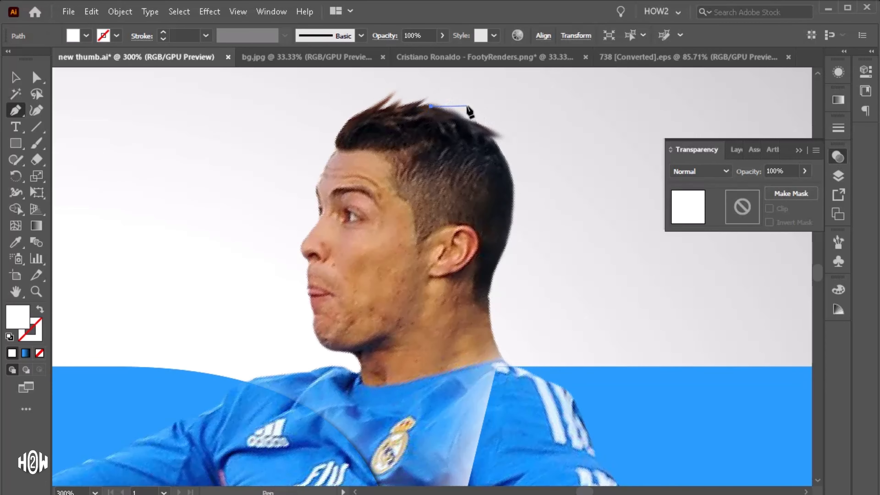
left_click_drag(467, 106, 528, 161)
left_click_drag(535, 200, 535, 211)
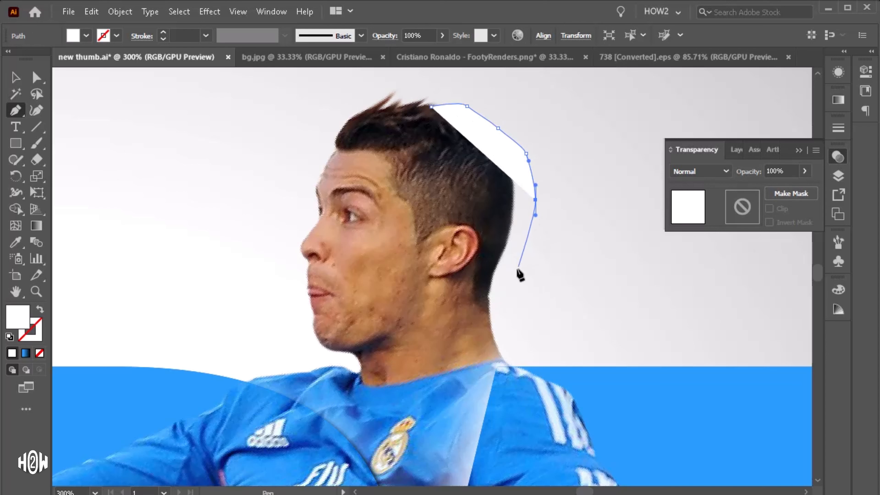
left_click_drag(517, 268, 511, 331)
scroll(514, 325, "down", 2)
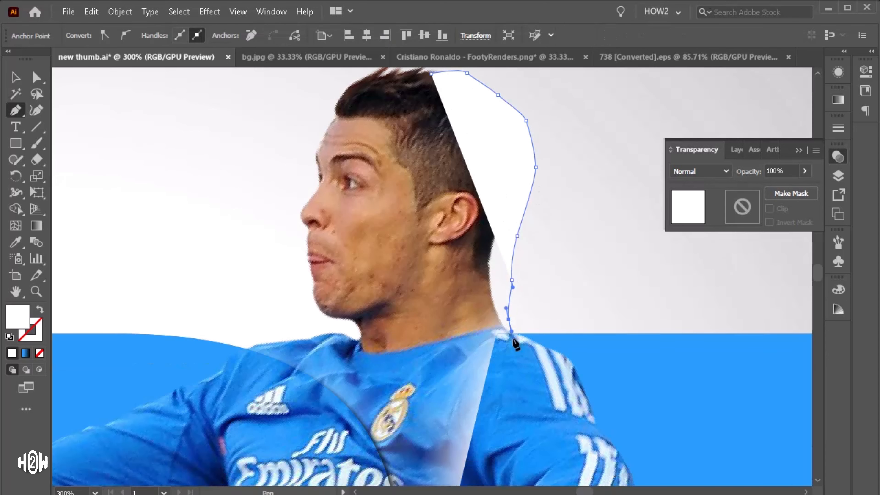
scroll(522, 350, "down", 2)
left_click(539, 326)
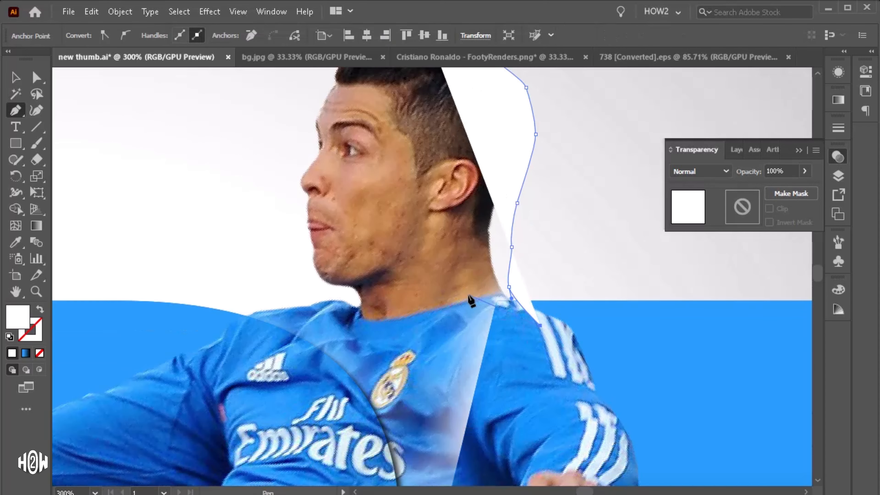
left_click_drag(467, 292, 466, 284)
scroll(464, 263, "up", 3)
left_click_drag(449, 198, 447, 167)
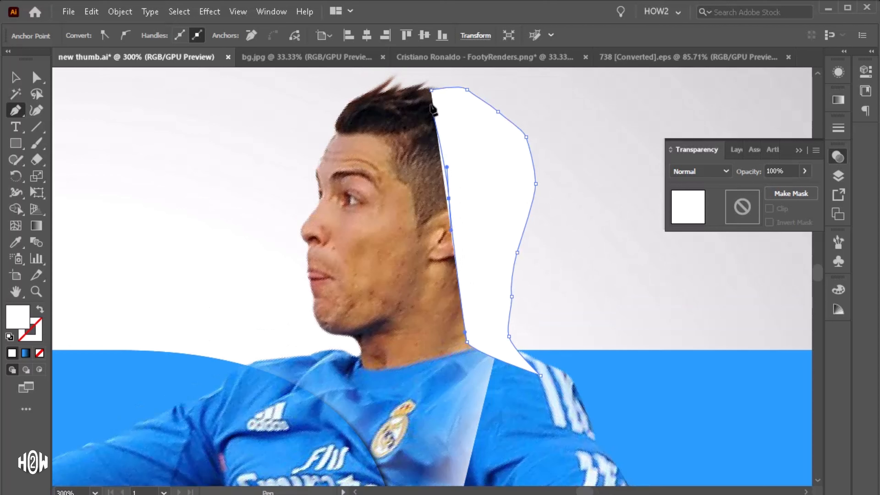
left_click_drag(432, 90, 460, 84)
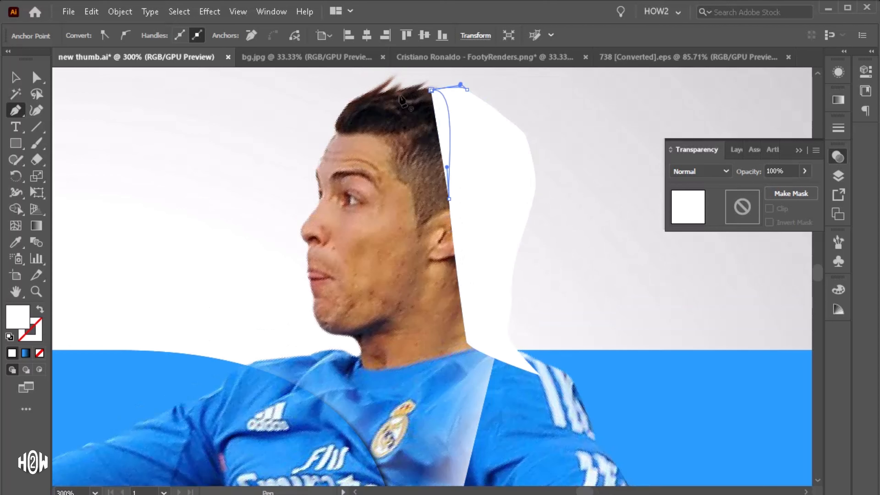
scroll(420, 99, "up", 20)
scroll(412, 276, "down", 11)
left_click_drag(412, 276, 388, 193)
scroll(388, 194, "down", 1)
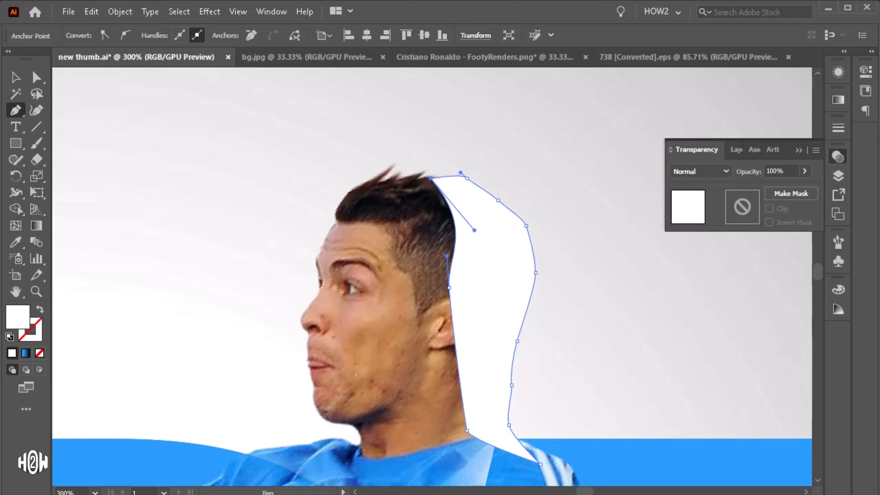
Step: Fill the new head shadow shape with black
key("v")
scroll(369, 199, "down", 3)
scroll(369, 201, "down", 2)
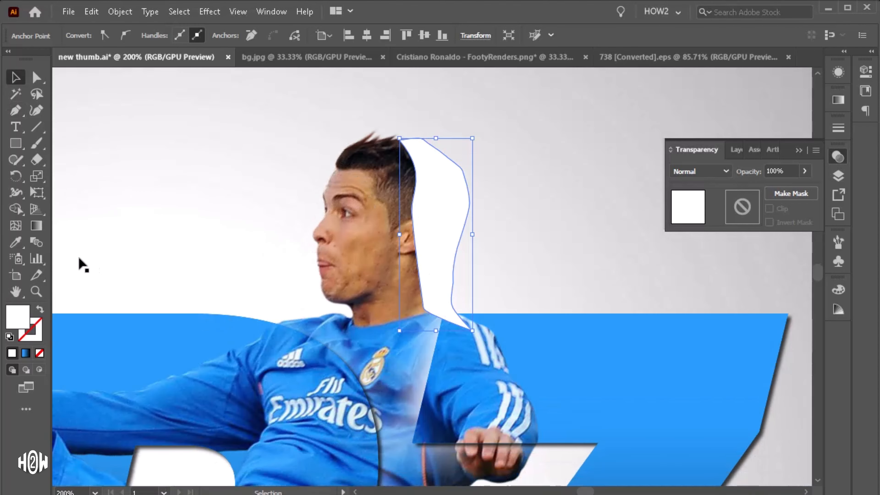
double_click(18, 317)
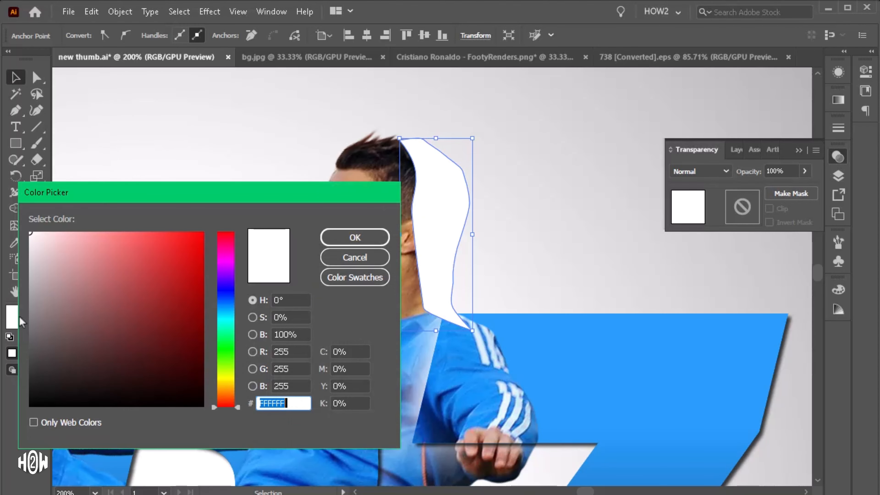
left_click(100, 317)
left_click(30, 405)
left_click(355, 241)
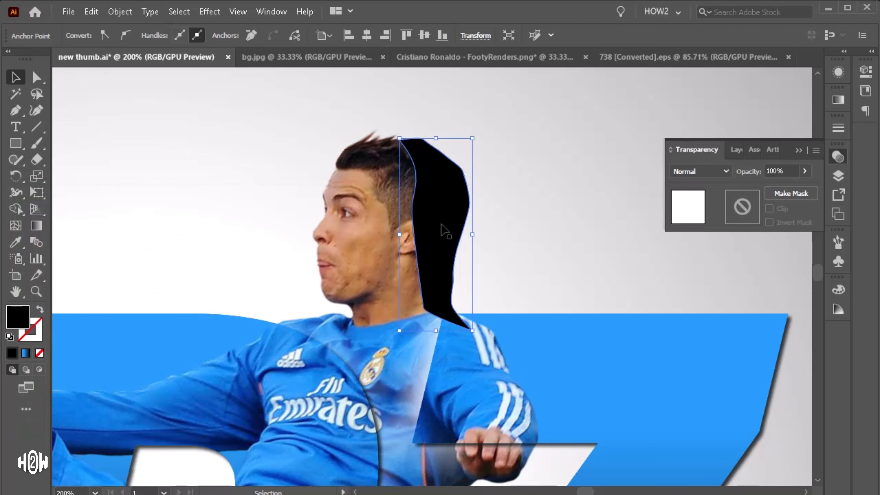
Step: Send the head shadow shape backward so it sits behind the photo
key("a")
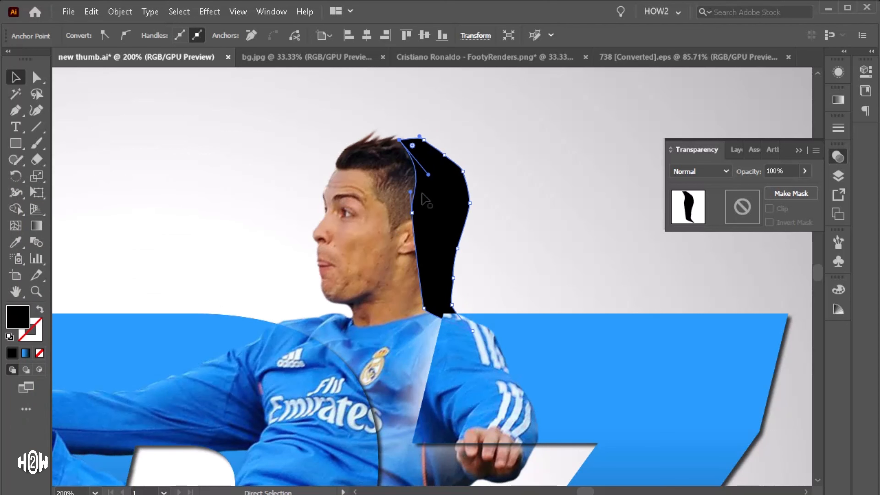
key("ctrl+[")
key("v")
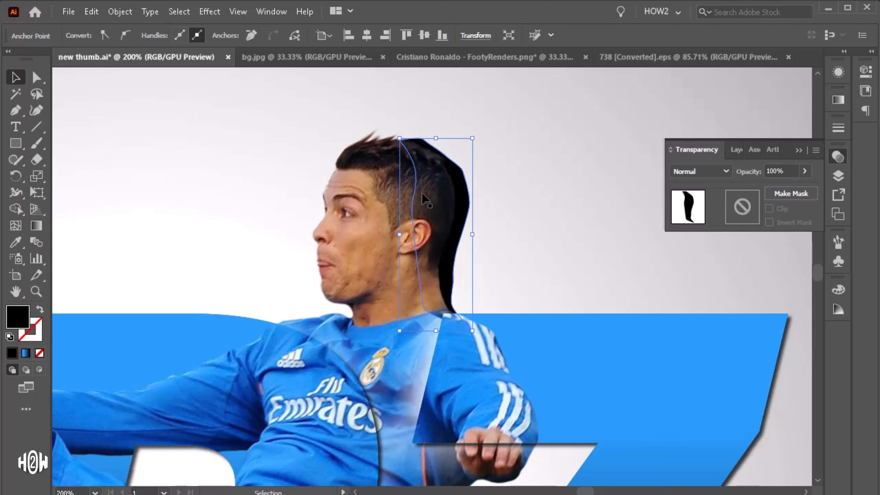
Step: Apply a Gaussian Blur with a radius of 36.8723 pixels to the head shadow
left_click(209, 12)
mouse_move(307, 244)
left_click(400, 243)
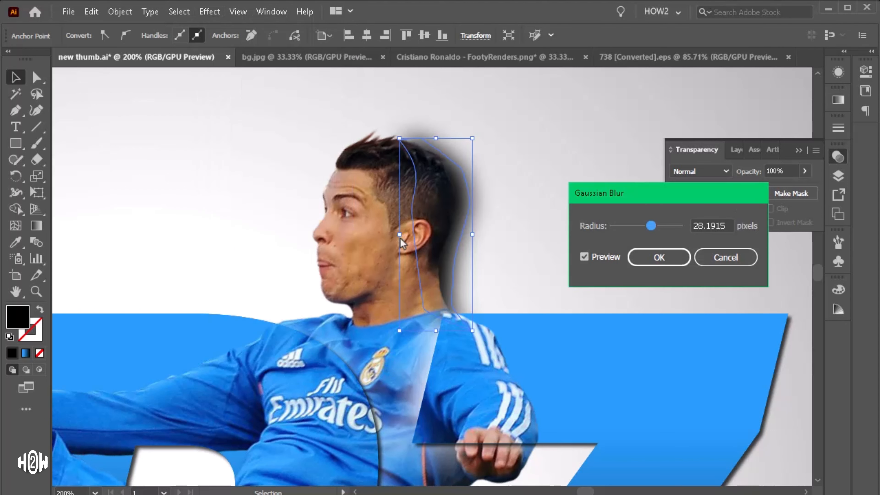
left_click_drag(652, 229, 648, 232)
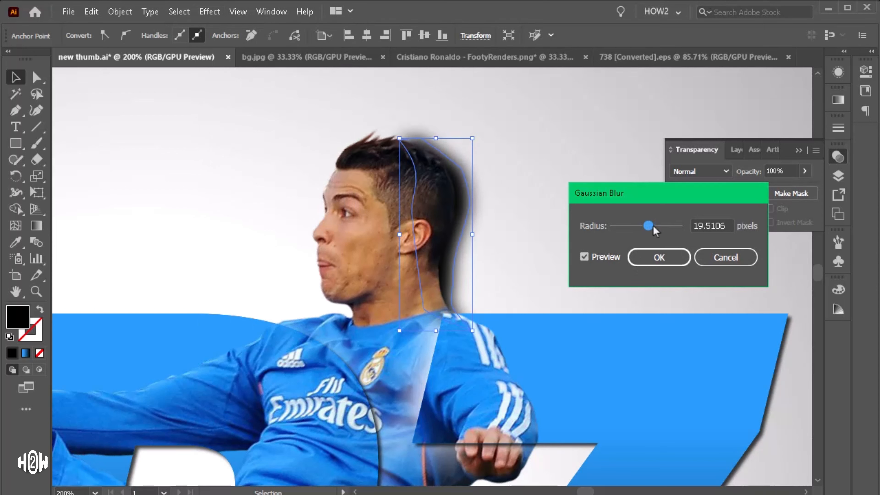
left_click(653, 226)
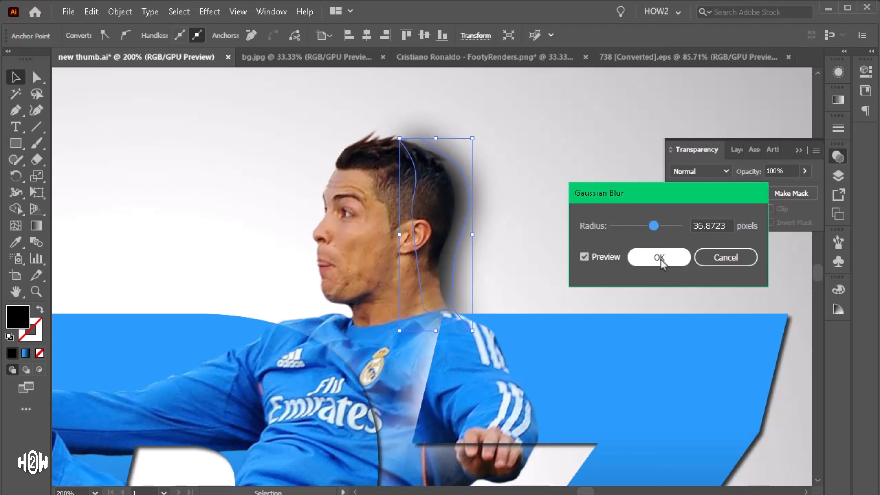
left_click(659, 258)
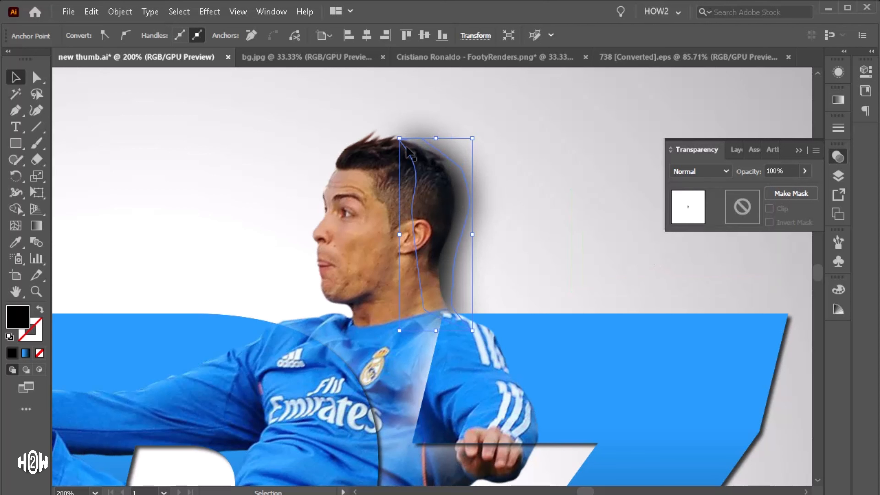
Step: Set the head shadow's opacity to 67%, then deselect and fit the artboard in the window
left_click(514, 182)
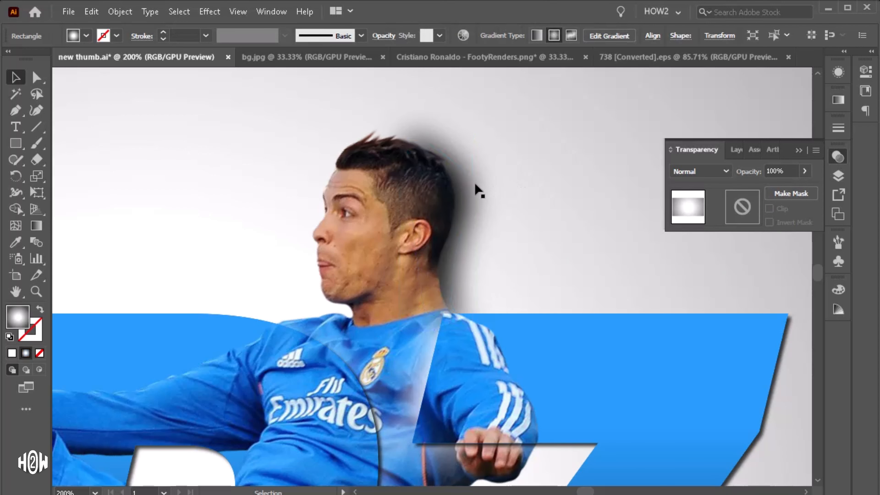
left_click(469, 183)
left_click(442, 36)
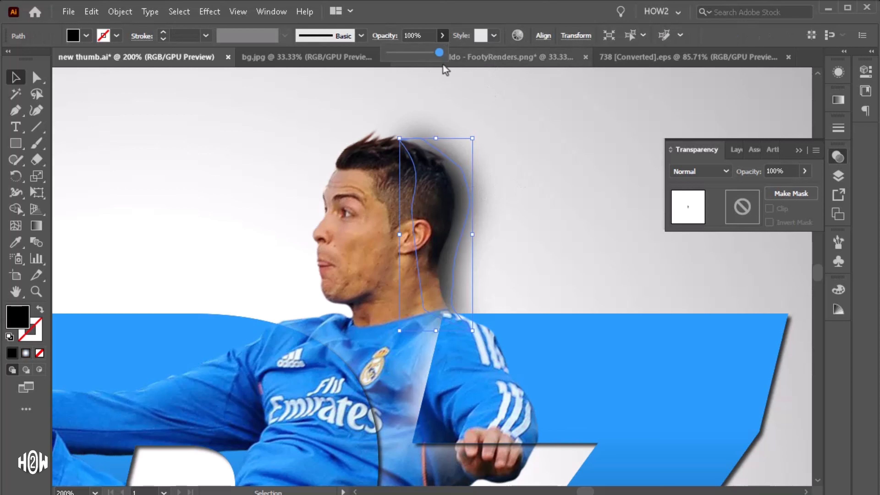
left_click_drag(440, 52, 422, 53)
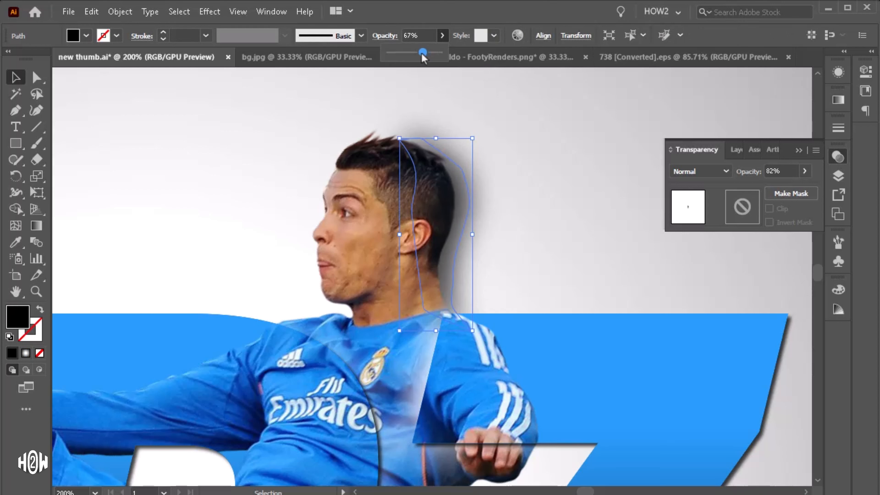
left_click(531, 172)
key("ctrl+0")
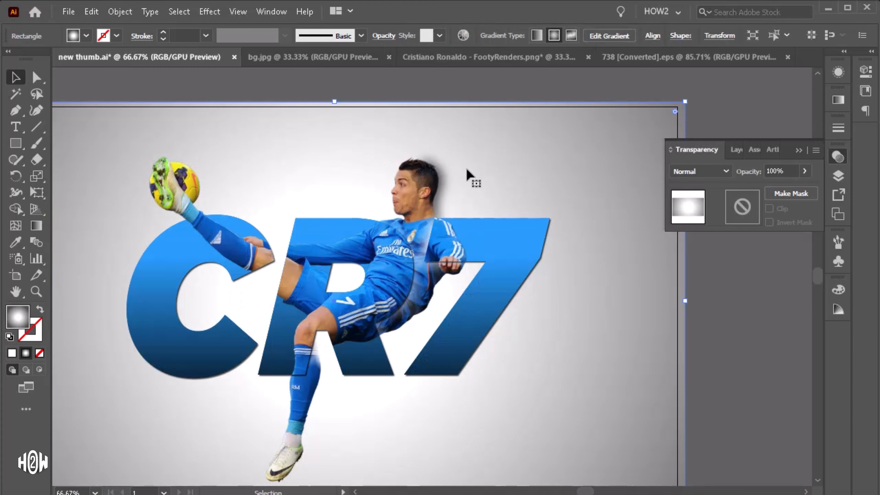
Step: With the Pen tool, draw a shadow shape along the back of the lower leg and boot
scroll(510, 177, "down", 1)
scroll(387, 216, "up", 1)
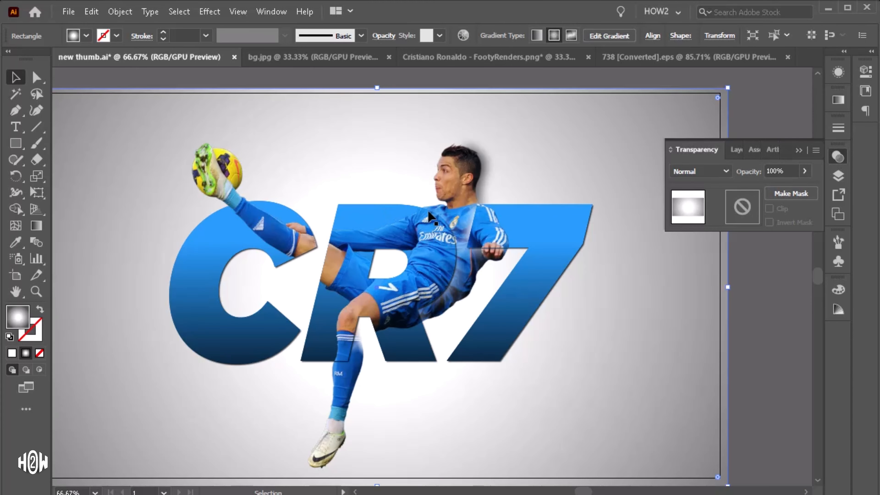
scroll(427, 216, "down", 2)
scroll(331, 393, "up", 3)
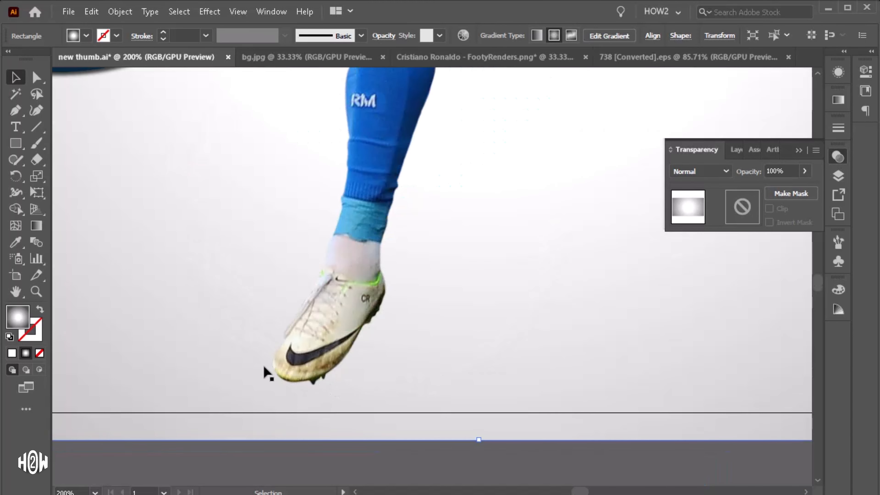
key("p")
scroll(314, 383, "up", 2)
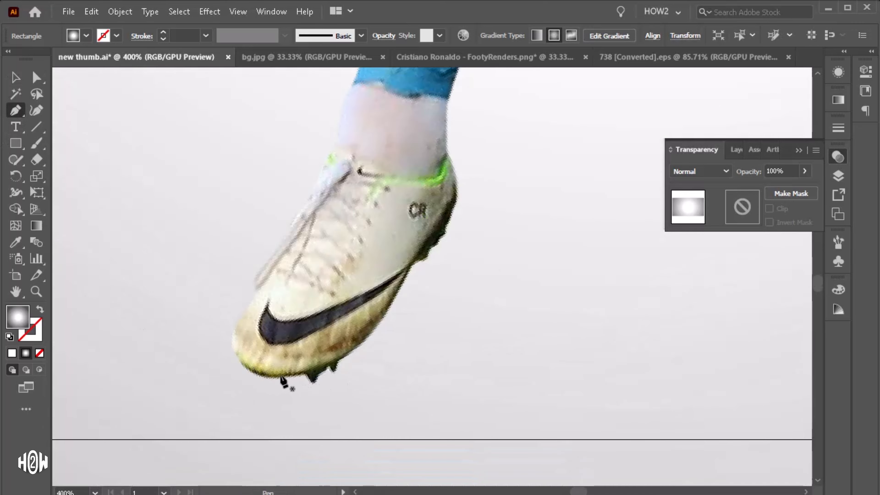
left_click(280, 374)
left_click_drag(420, 329, 465, 230)
left_click_drag(490, 196, 467, 137)
scroll(482, 143, "up", 1)
scroll(471, 135, "up", 2)
left_click_drag(492, 134, 545, 100)
scroll(520, 111, "up", 2)
scroll(446, 149, "down", 2)
scroll(509, 166, "up", 4)
left_click_drag(494, 208, 480, 187)
scroll(478, 189, "down", 3)
left_click(453, 166)
scroll(398, 332, "down", 4)
left_click_drag(416, 288, 394, 333)
scroll(388, 354, "down", 3)
left_click_drag(383, 335, 325, 382)
scroll(353, 376, "down", 3)
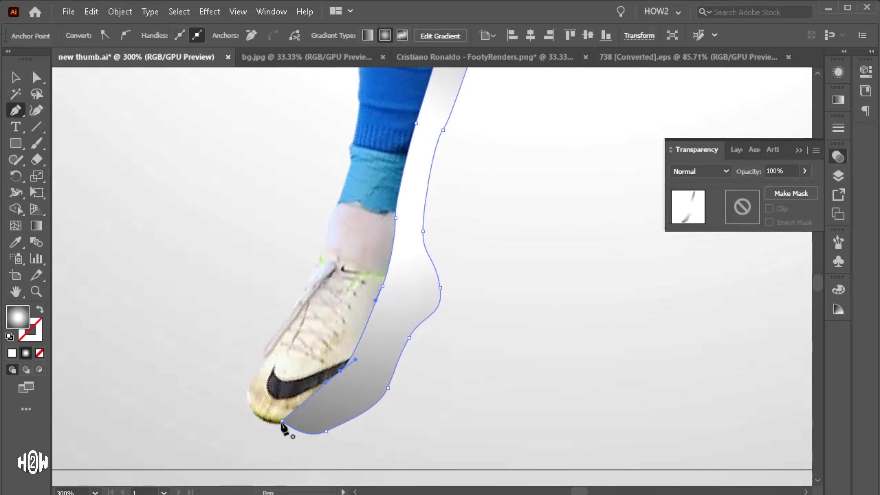
left_click(282, 421)
Step: Fill the leg shadow shape with black and send it backward behind the photo
left_click(16, 80)
double_click(17, 317)
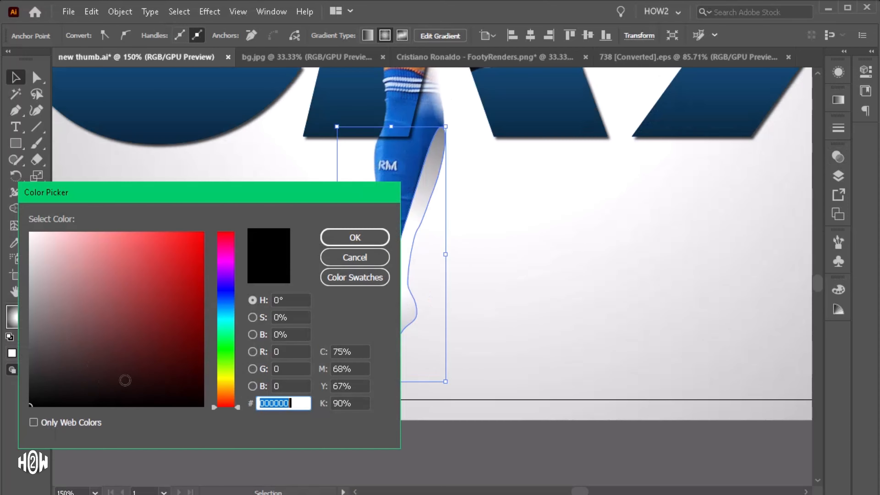
left_click(365, 243)
key("ctrl+[")
Step: Apply the Gaussian Blur effect to the leg shadow
scroll(378, 233, "up", 2)
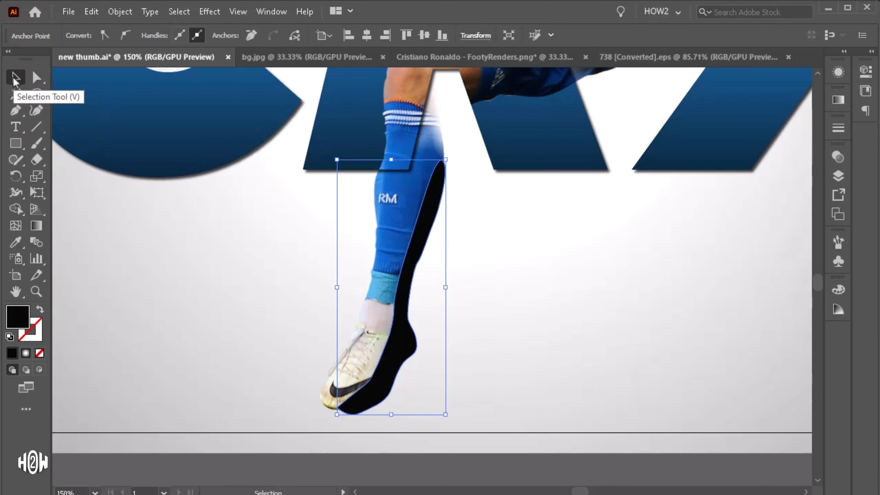
left_click(209, 12)
mouse_move(244, 242)
left_click(411, 241)
left_click(660, 263)
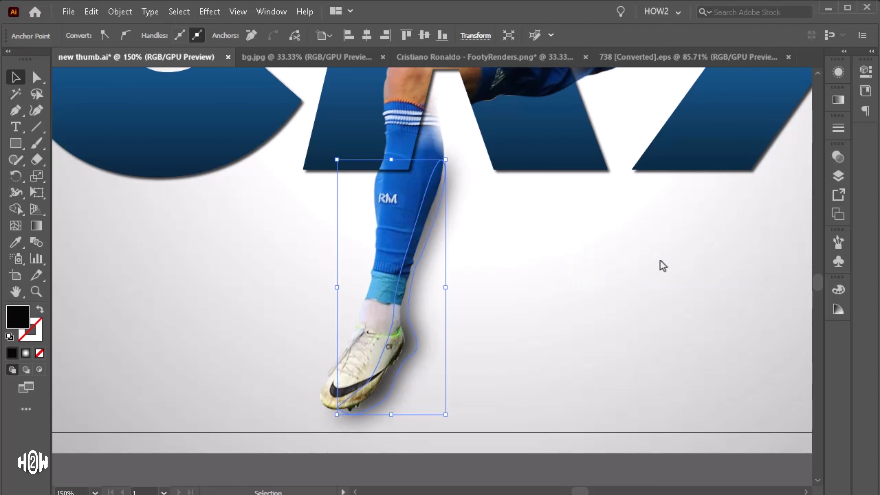
Step: Nudge the leg shadow slightly and lower its opacity, then deselect
left_click_drag(446, 286, 451, 283)
left_click(386, 409)
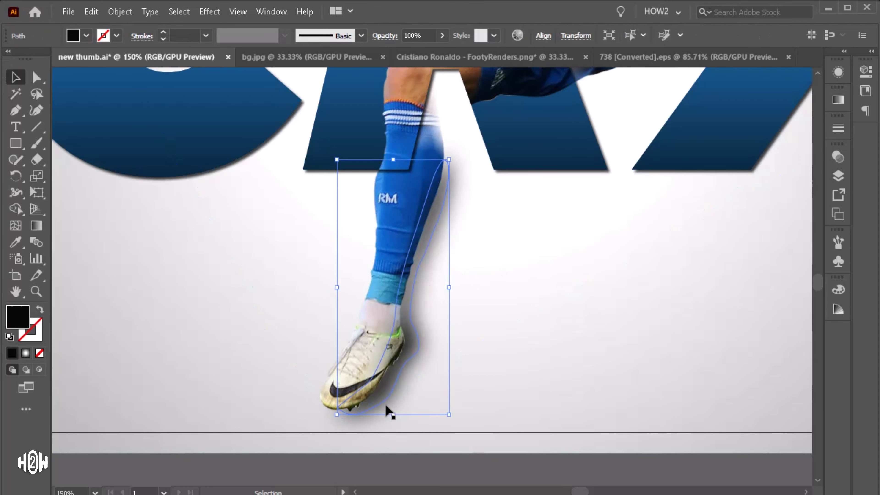
left_click(441, 35)
left_click_drag(440, 52, 427, 56)
left_click(413, 299)
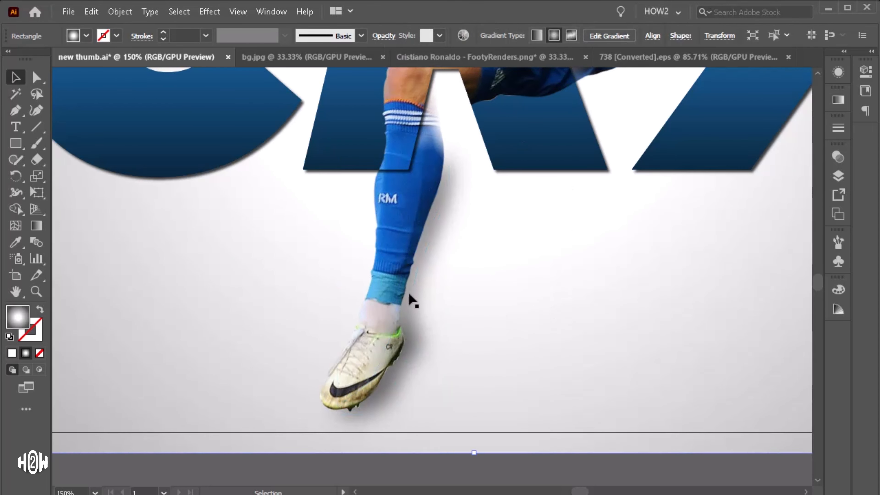
Step: Switch to the 738 [Converted].eps document containing the lightning bolt
key("ctrl+minus")
key("ctrl+minus")
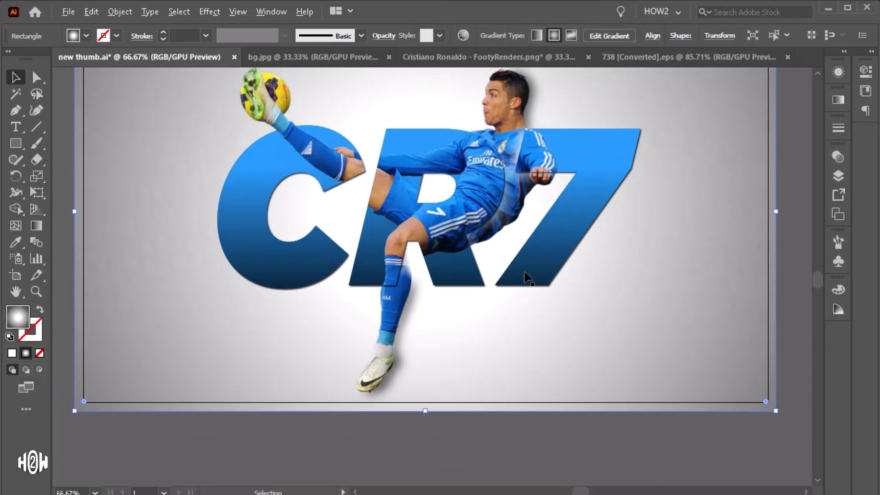
key("ctrl+minus")
left_click(523, 430)
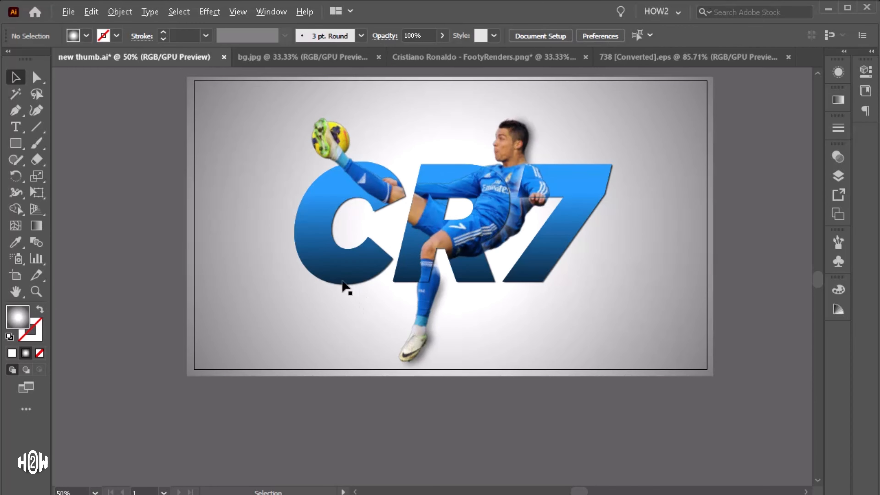
left_click_drag(498, 281, 445, 280)
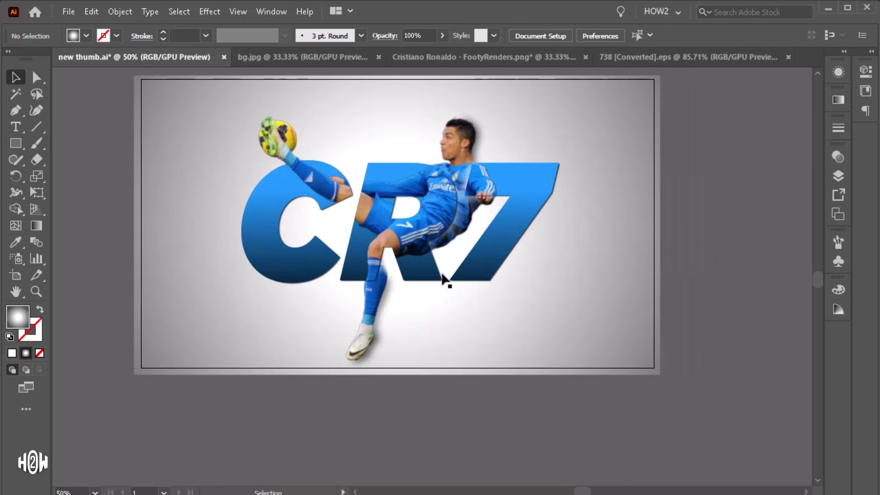
left_click(629, 60)
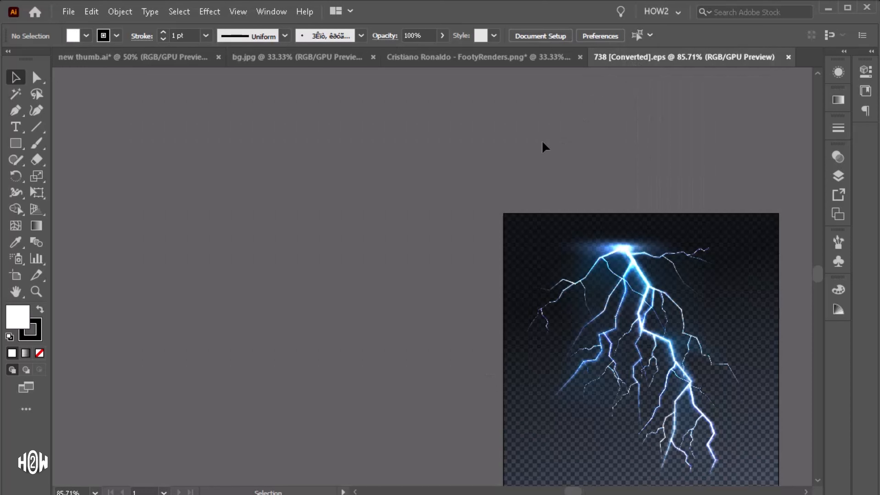
Step: Copy the lightning bolt from the EPS document into the thumbnail and place it over the C
scroll(620, 226, "down", 2)
left_click_drag(622, 227, 284, 137)
scroll(284, 136, "up", 1)
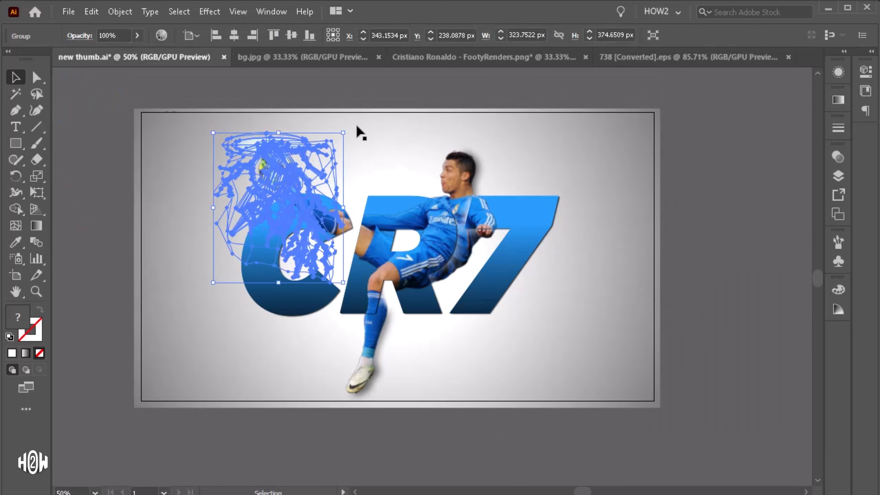
left_click_drag(351, 128, 391, 130)
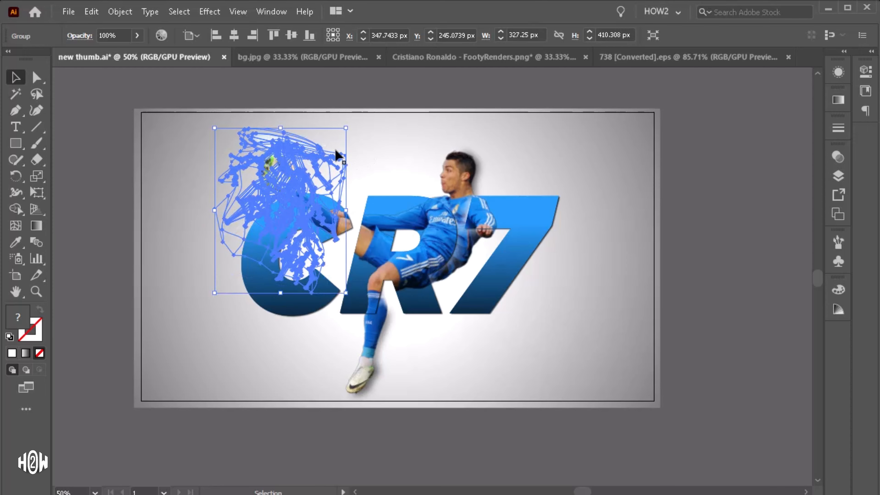
Step: Duplicate and rotate lightning bolt copies across the C and the right side of the letters
left_click_drag(297, 137, 406, 81)
left_click(363, 151)
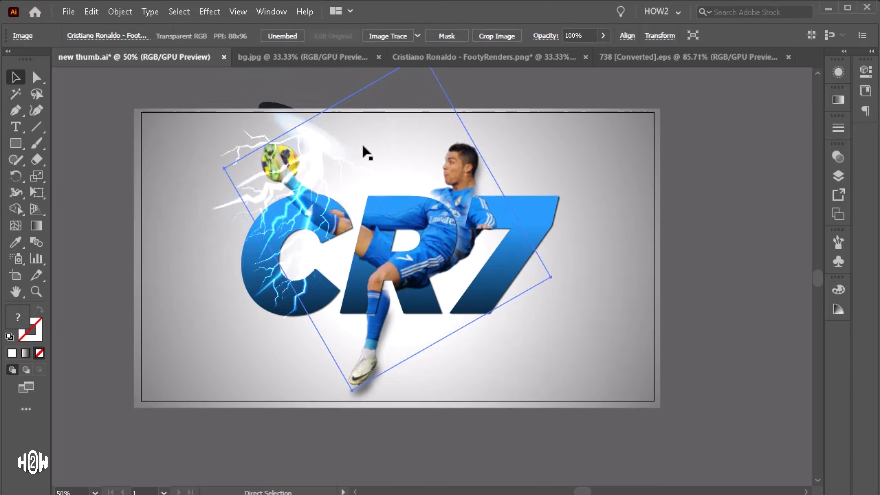
left_click_drag(295, 112, 425, 90)
left_click_drag(429, 107, 466, 133)
scroll(466, 133, "up", 2)
left_click_drag(548, 139, 579, 101)
left_click(748, 201)
scroll(748, 202, "down", 2)
left_click_drag(490, 131, 501, 150)
left_click(717, 216)
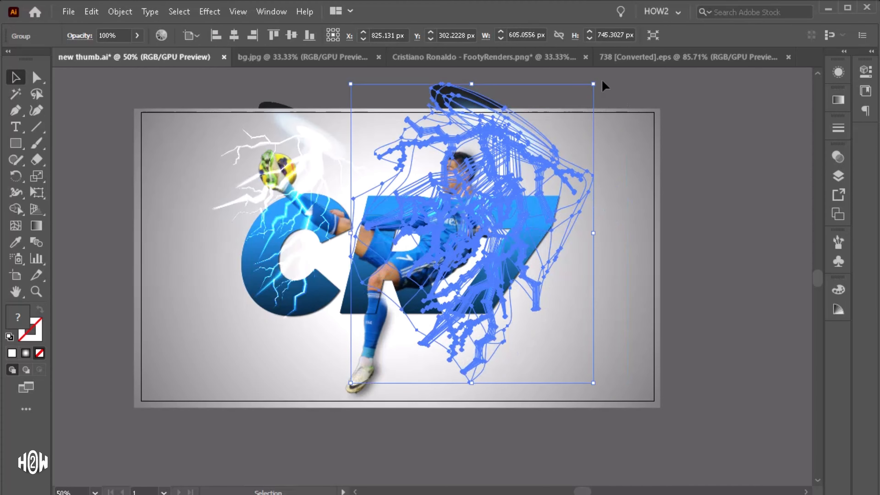
Step: Scale and reposition the large lightning group on the right of the letters
left_click_drag(602, 81, 631, 114)
left_click(692, 185)
left_click_drag(498, 133, 525, 137)
left_click(679, 148)
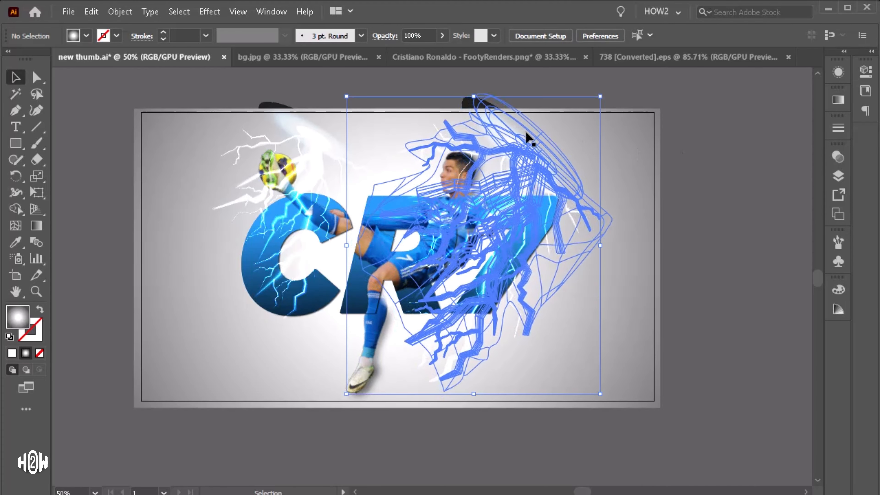
left_click(704, 150)
Step: Fine-tune the lightning positions and group all the lightning bolts together
scroll(434, 221, "up", 1)
scroll(277, 131, "up", 1)
left_click(345, 189)
left_click(453, 107)
left_click_drag(346, 190, 375, 204)
left_click(326, 131)
scroll(326, 131, "down", 2)
scroll(478, 162, "up", 1)
left_click(482, 185)
left_click_drag(483, 185, 489, 187)
left_click(544, 146)
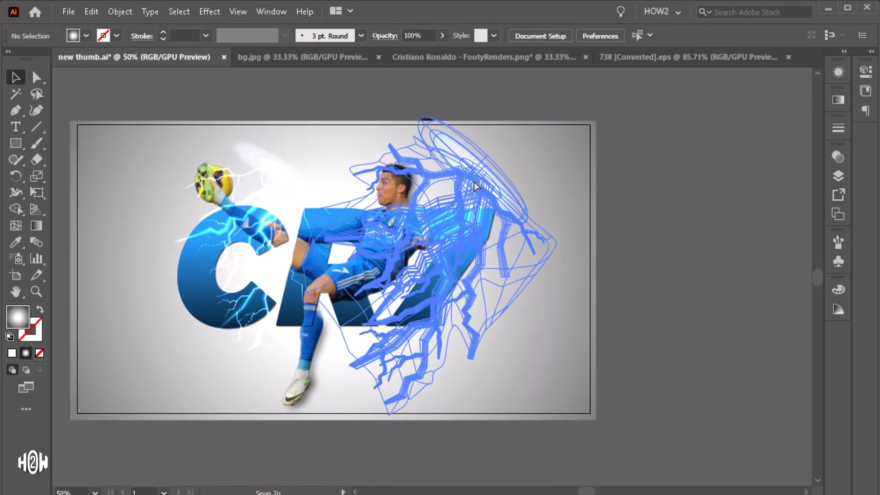
left_click(474, 182)
scroll(417, 210, "up", 1)
scroll(417, 212, "up", 1)
scroll(537, 208, "down", 1)
left_click(527, 178)
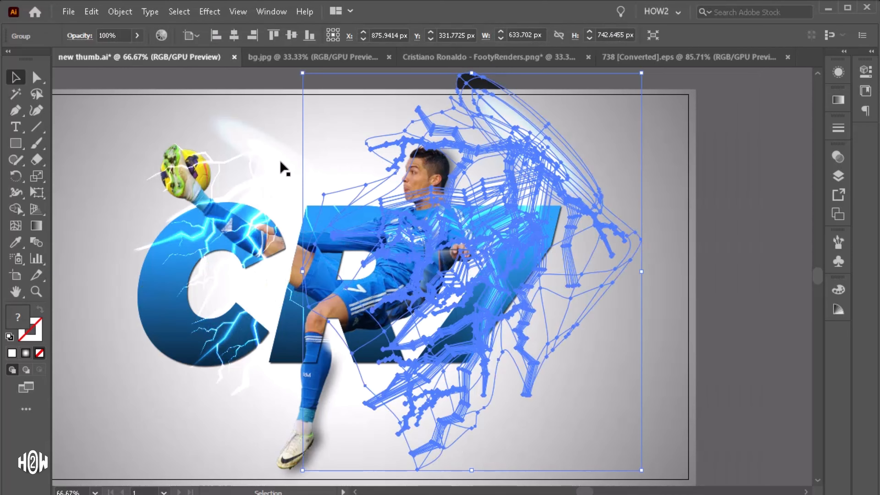
left_click(265, 147, "shift")
key("ctrl+g")
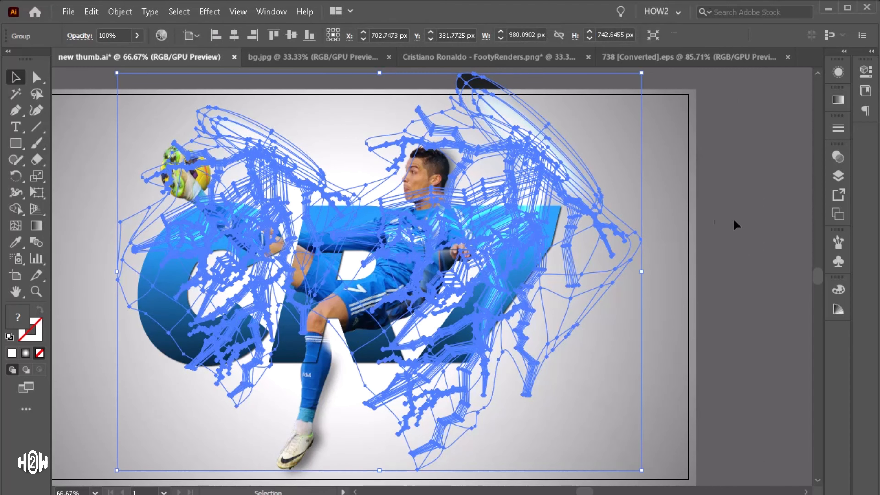
Step: Fill the selected CR7 letters with a red colour
left_click(760, 237)
left_click(533, 279)
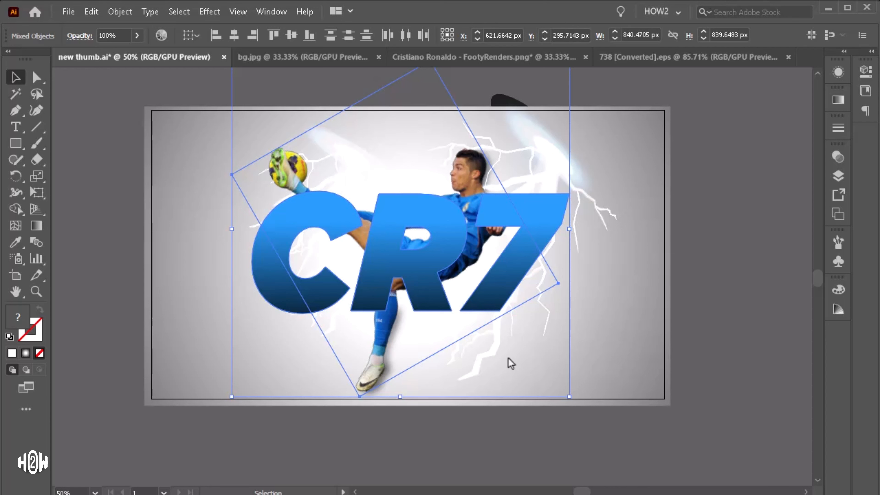
double_click(14, 315)
left_click(140, 289)
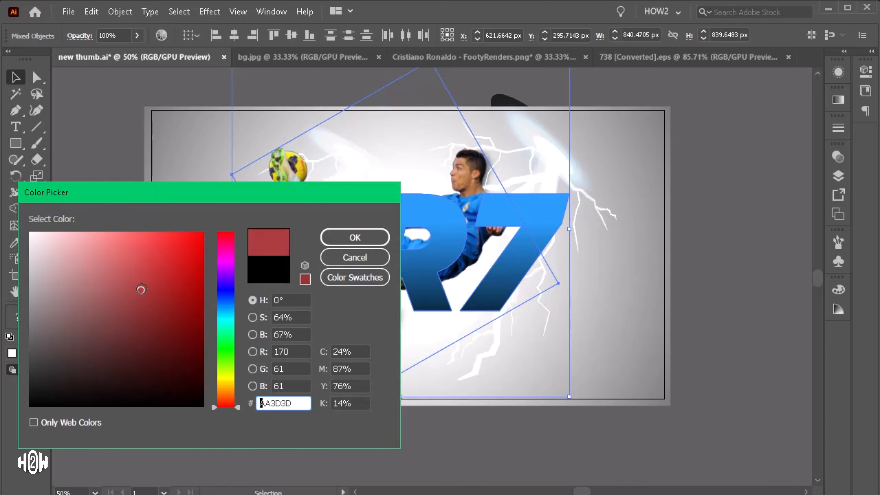
left_click(142, 283)
left_click(355, 236)
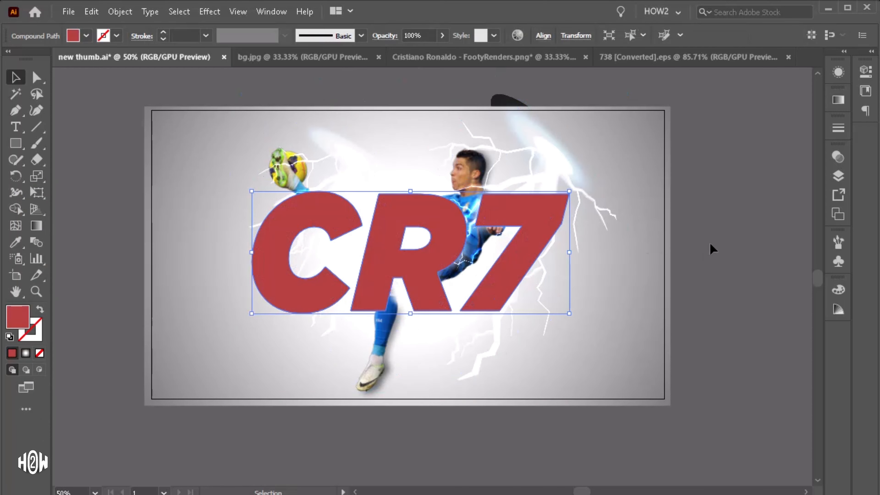
Step: Place a copy of the letters in front of the lightning and remove its fill
key("ctrl+c")
key("ctrl+z")
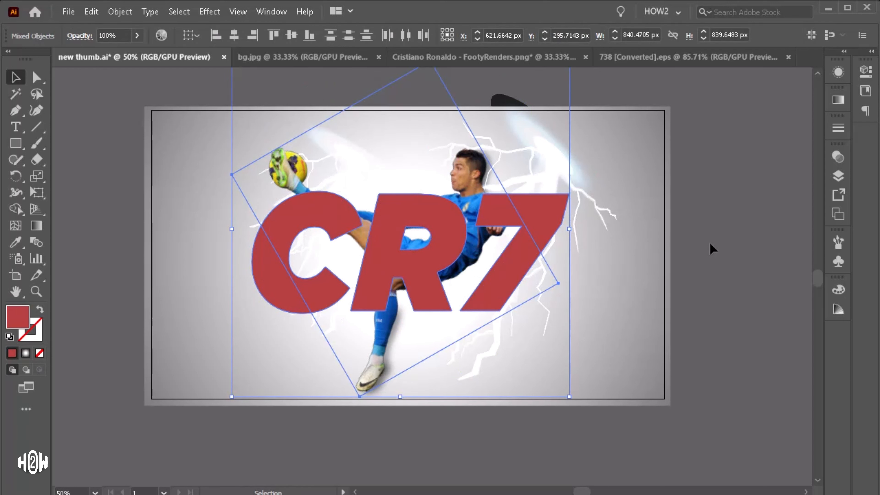
left_click(709, 242)
left_click(556, 148)
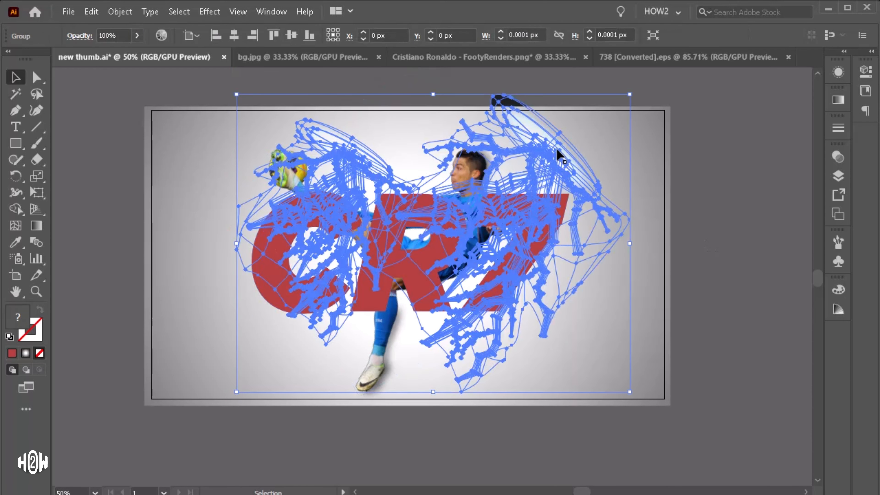
left_click(369, 308)
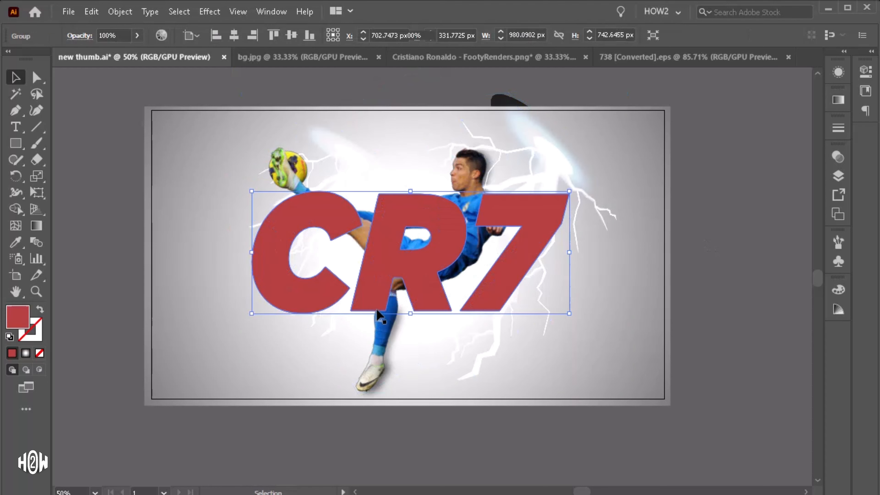
left_click(40, 353)
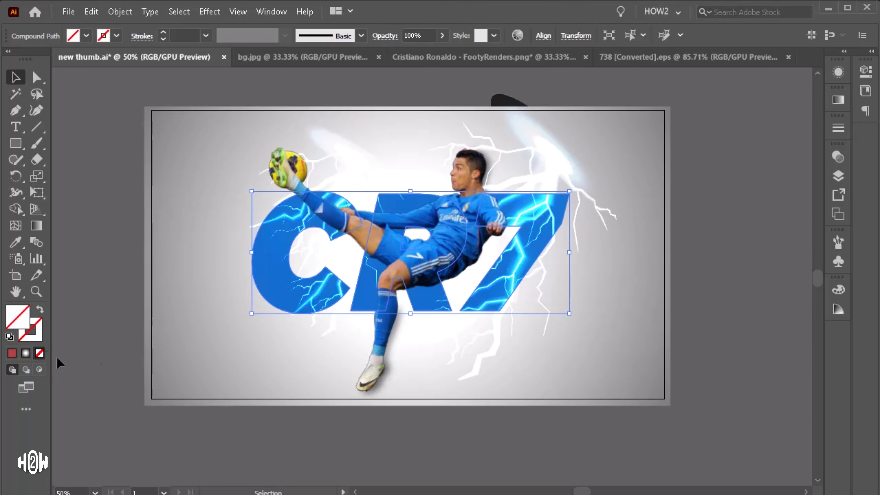
Step: Clip the lightning group inside the letter shapes with a clipping mask
left_click(535, 154, "shift")
right_click(489, 198)
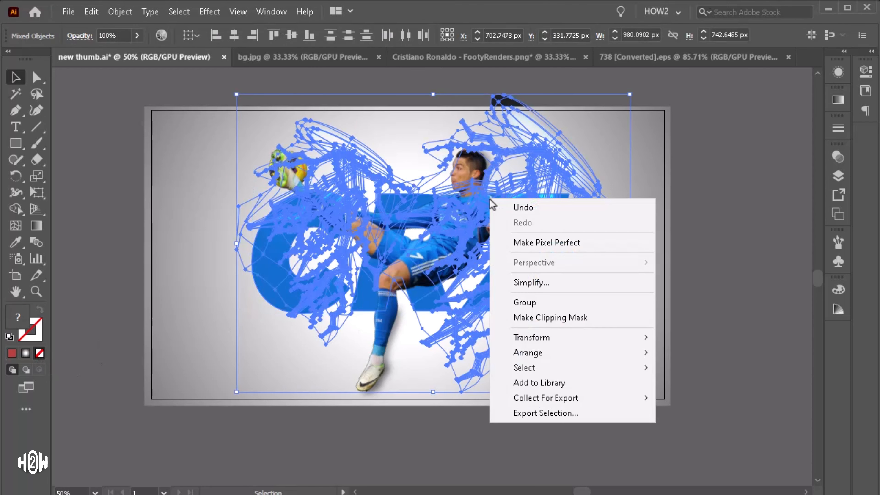
left_click(567, 320)
left_click(725, 286)
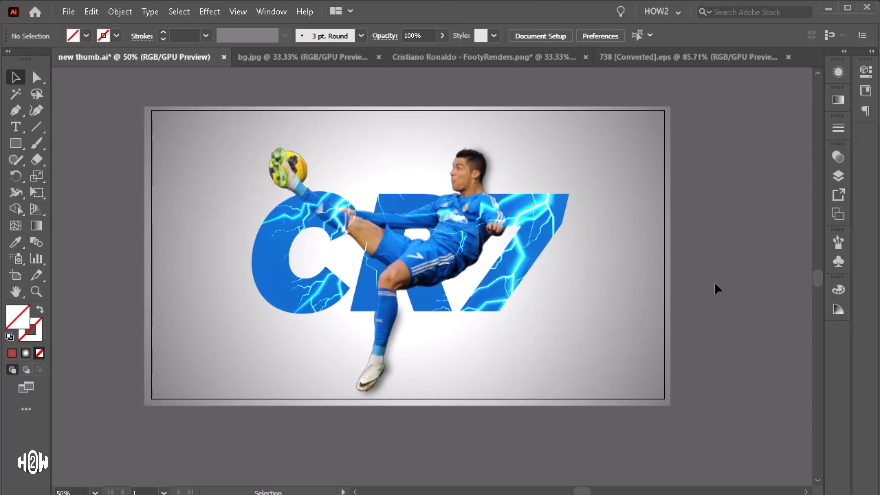
Step: Add a text line reading TYPOGRAPHY above the letters
key("t")
left_click(226, 197)
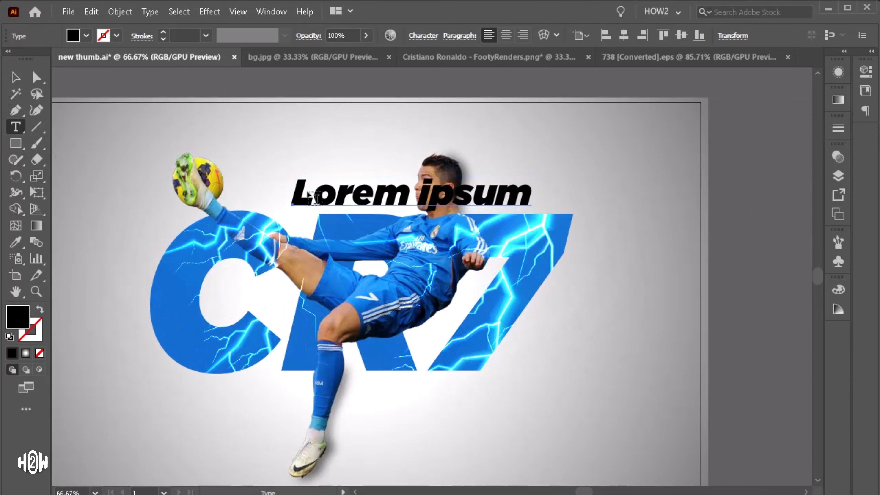
type("TYPOGRAPHY")
Step: Set the TYPOGRAPHY text's font to Futurist Fixed-width
left_click(15, 77)
left_click(423, 35)
left_click(389, 57)
type("futu")
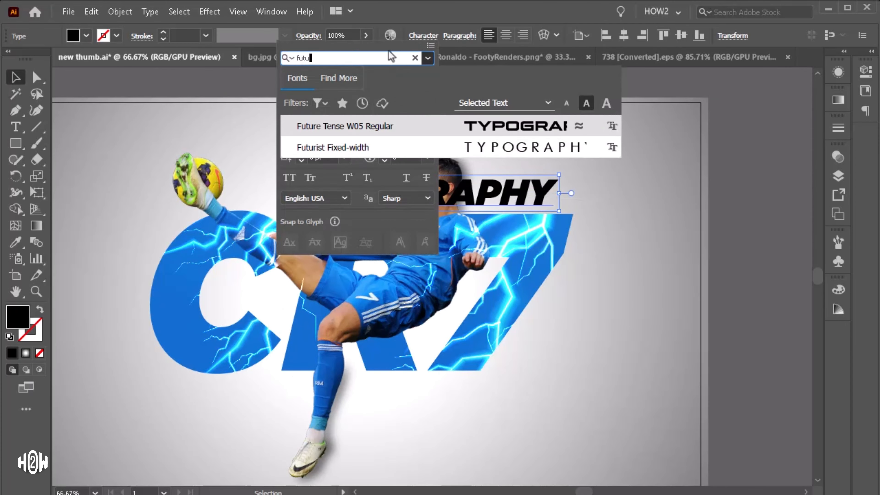
left_click(360, 147)
Step: Resize the TYPOGRAPHY text and open a gap between G and R around the player's head
left_click_drag(512, 196, 466, 200)
left_click_drag(604, 177, 558, 184)
key("t")
left_click(410, 205)
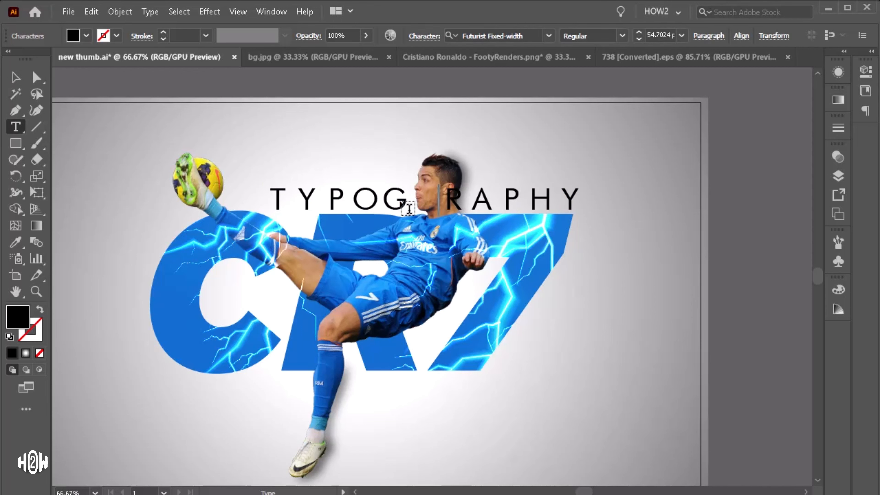
left_click(15, 77)
left_click_drag(499, 200, 486, 200)
left_click_drag(600, 184, 572, 189)
Step: Nudge the TYPOGRAPHY text to the right above the letters
key("Right")
key("Right")
key("Right")
key("Right")
key("Right")
key("Right")
key("Right")
key("Right")
key("Right")
key("Right")
scroll(581, 186, "up", 2)
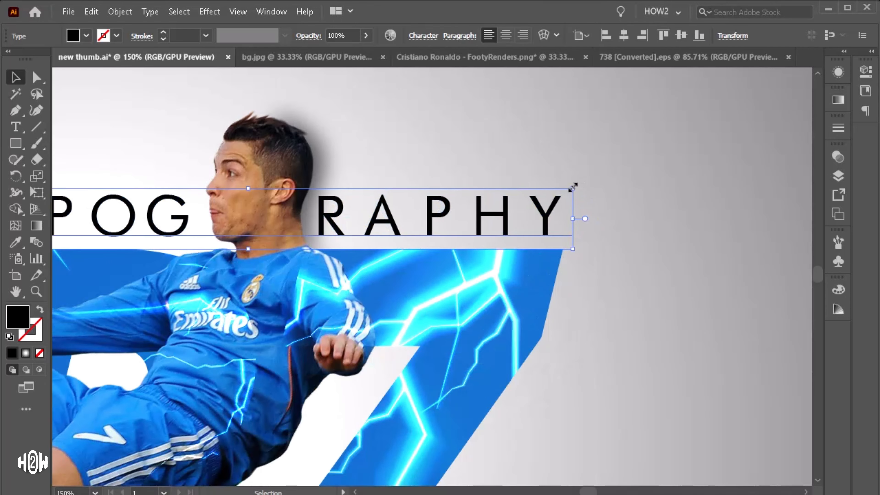
key("Right")
key("Right")
key("Right")
key("Right")
key("Right")
key("Right")
scroll(590, 172, "down", 2)
Step: Set the TYPOGRAPHY text colour to dark grey
double_click(17, 317)
left_click_drag(36, 377, 24, 376)
left_click(332, 238)
left_click(556, 146)
Step: Duplicate the text below the letters and change it to POSTER DESIGN
scroll(556, 146, "down", 1)
left_click_drag(560, 187, 477, 326)
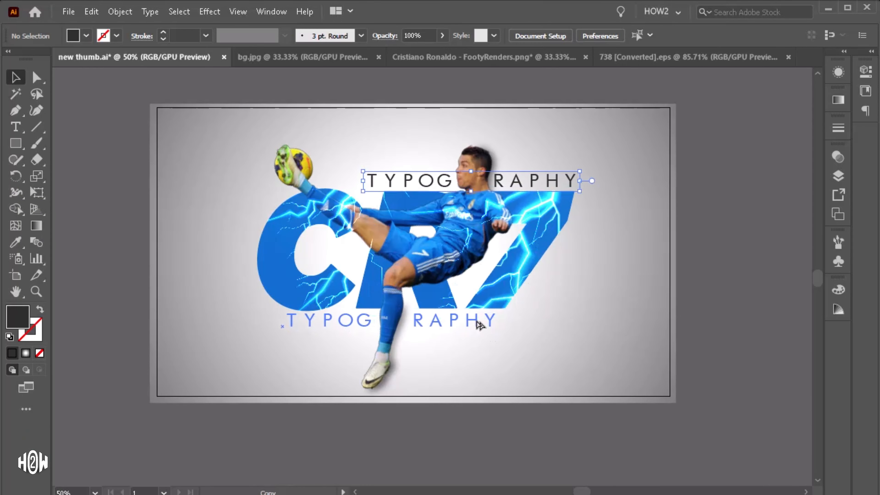
key("t")
left_click_drag(284, 323, 367, 330)
type("POSTER")
key("Right")
key("Right")
key("Right")
key("Right")
key("Right")
key("Right")
key("BackSpace")
key("BackSpace")
key("BackSpace")
key("BackSpace")
key("Delete")
type("DESIGN")
key("Escape")
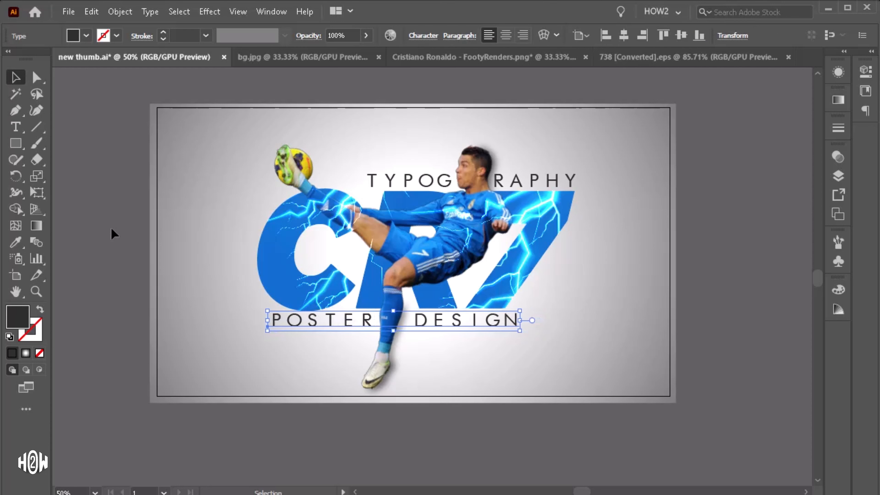
Step: Unlock all locked objects in the document
left_click(687, 267)
scroll(686, 267, "up", 1)
key("ctrl+alt+2")
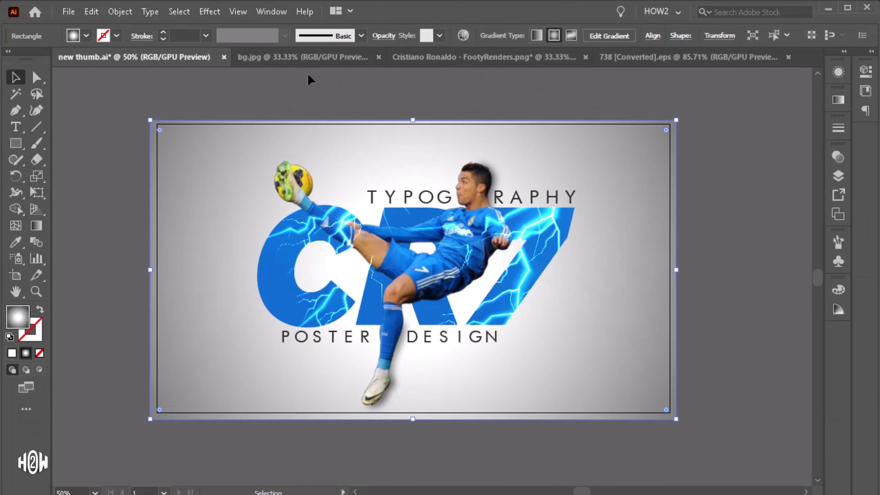
Step: Bring the stadium photo from bg.jpg into the thumbnail document
left_click(306, 60)
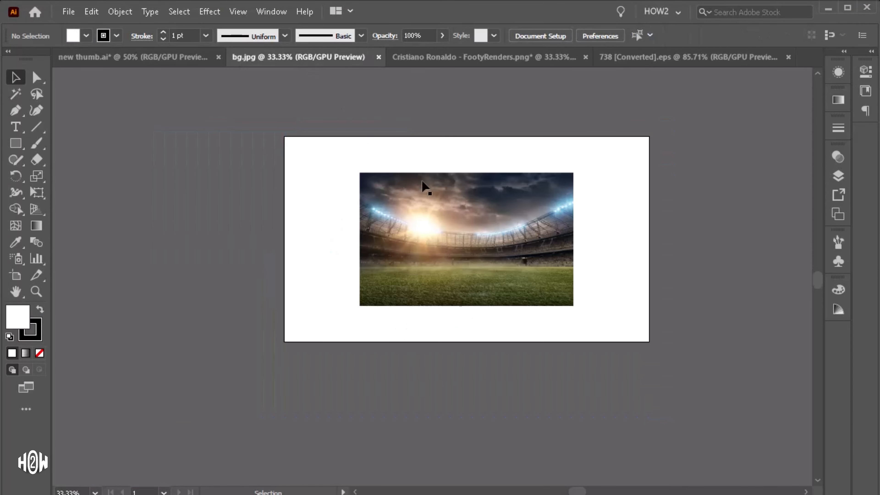
left_click(444, 212)
left_click_drag(388, 208, 124, 52)
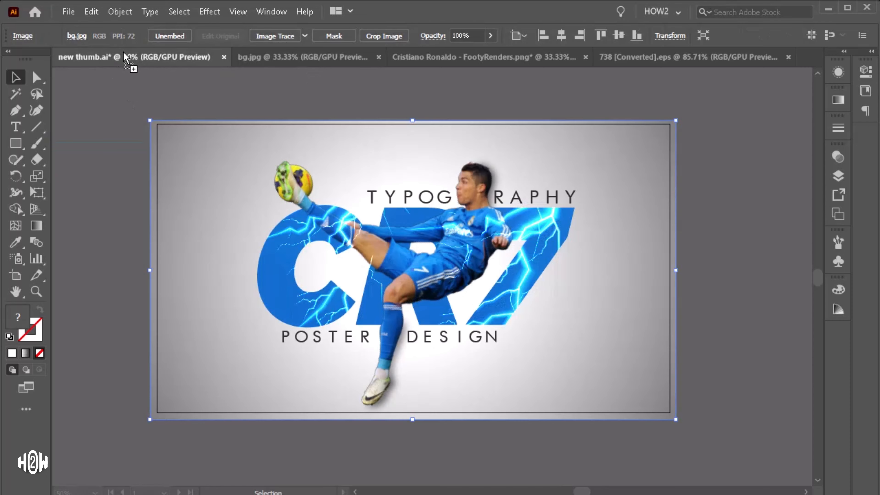
left_click_drag(222, 217, 238, 216)
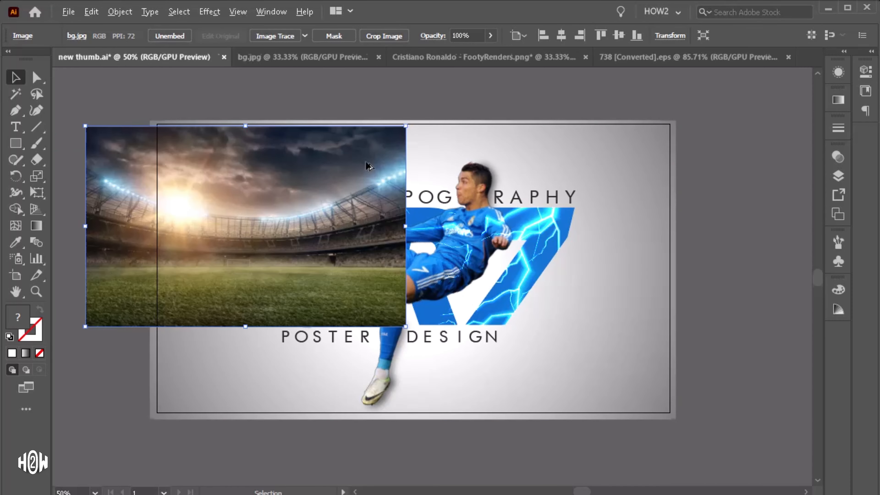
Step: Scale the stadium photo to cover the whole artboard
key("ctrl+minus")
left_click(561, 35)
left_click(616, 39)
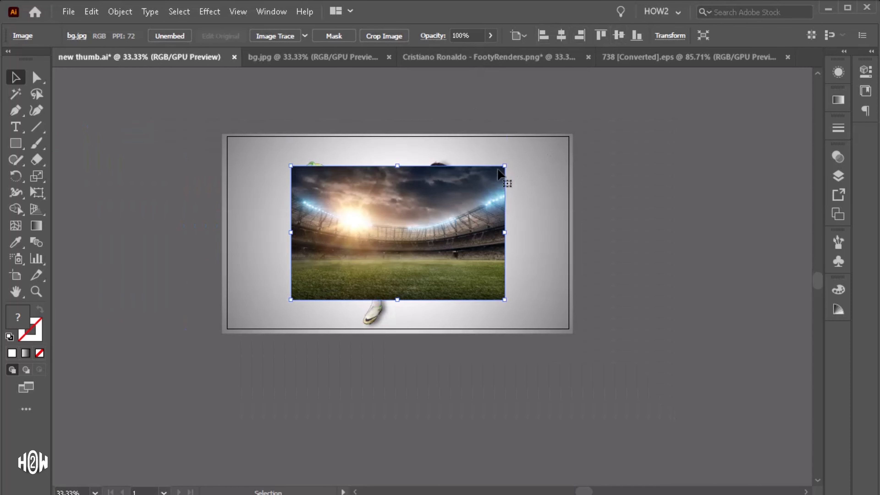
left_click(559, 149)
left_click_drag(584, 134, 570, 135)
left_click_drag(450, 199, 406, 215)
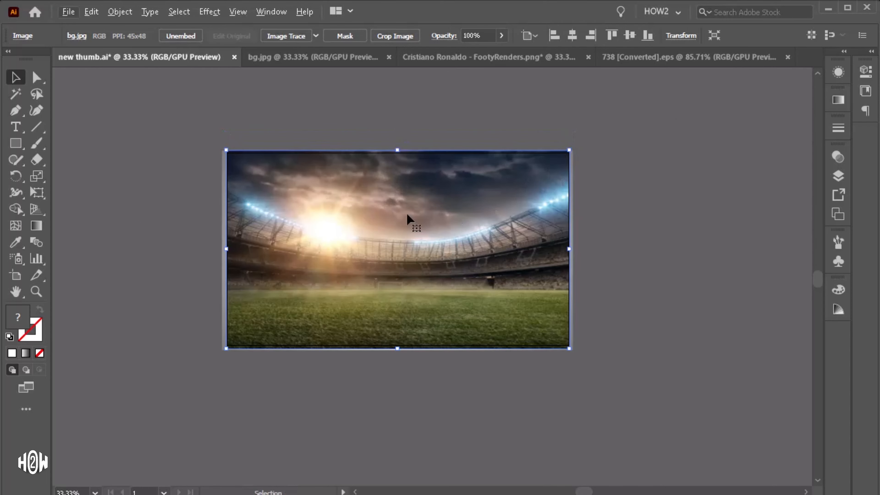
Step: Send the stadium photo to the back behind all the artwork
scroll(577, 216, "up", 2)
key("ctrl+a")
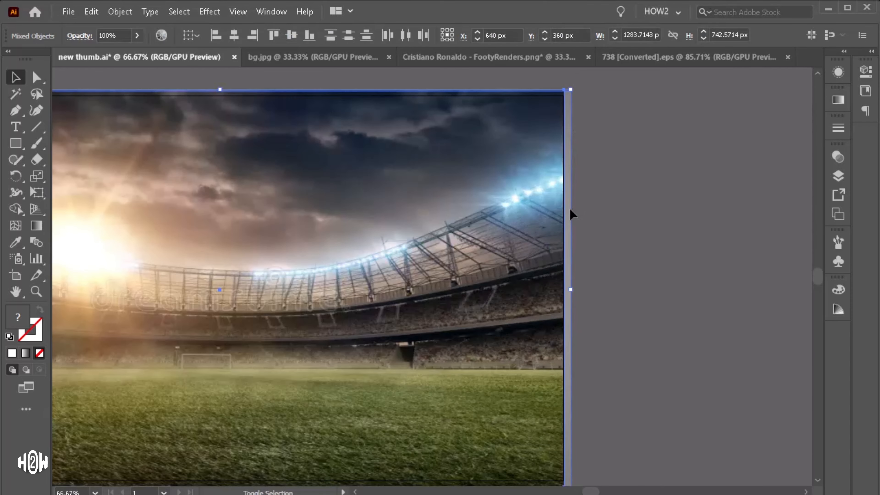
scroll(571, 212, "down", 2)
right_click(503, 222)
mouse_move(553, 375)
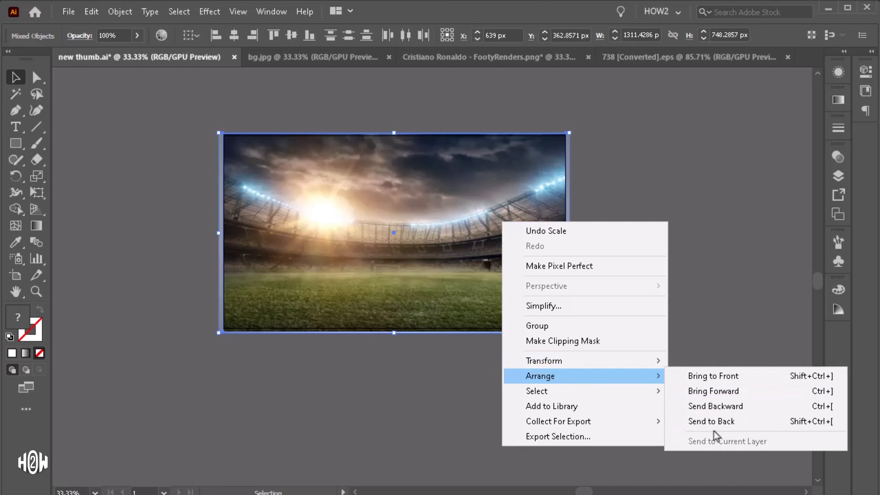
left_click(710, 422)
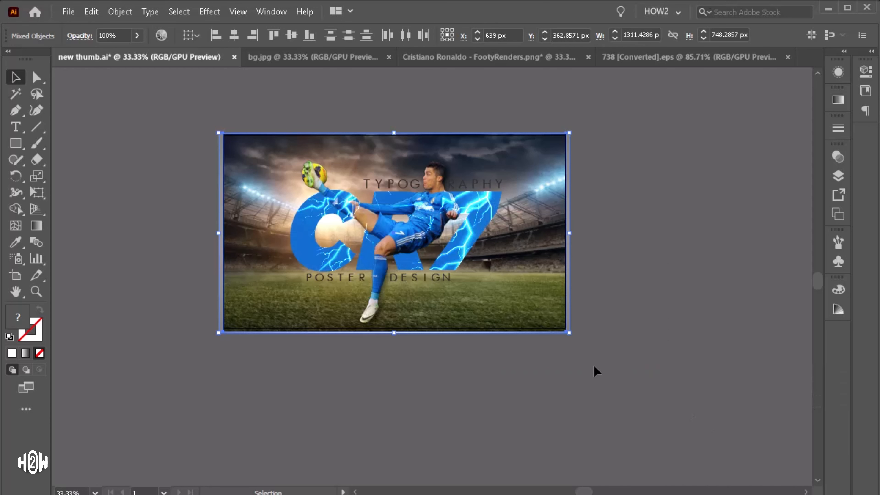
Step: Set the stadium photo's blend mode to Overlay
left_click(536, 374)
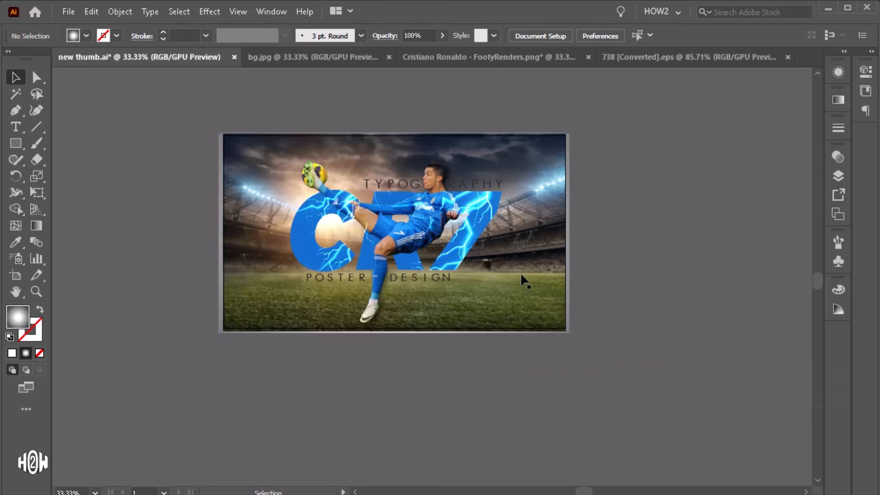
left_click(521, 275)
left_click(837, 159)
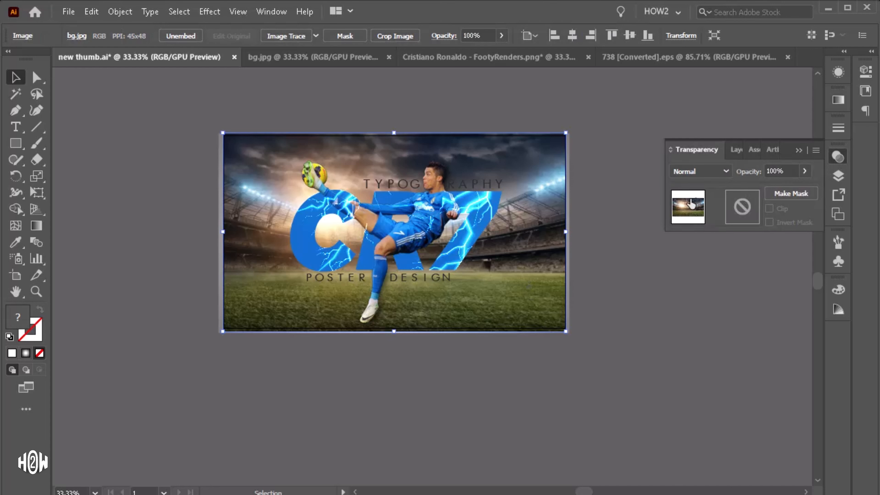
left_click(696, 171)
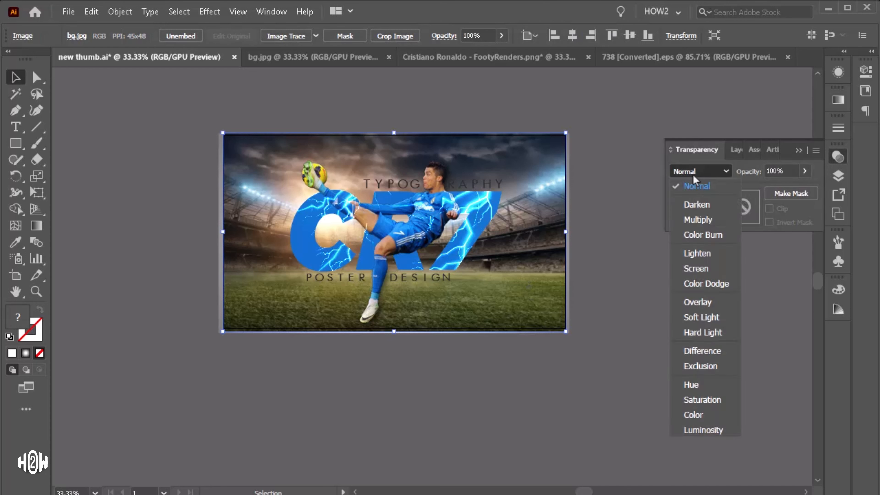
left_click(698, 302)
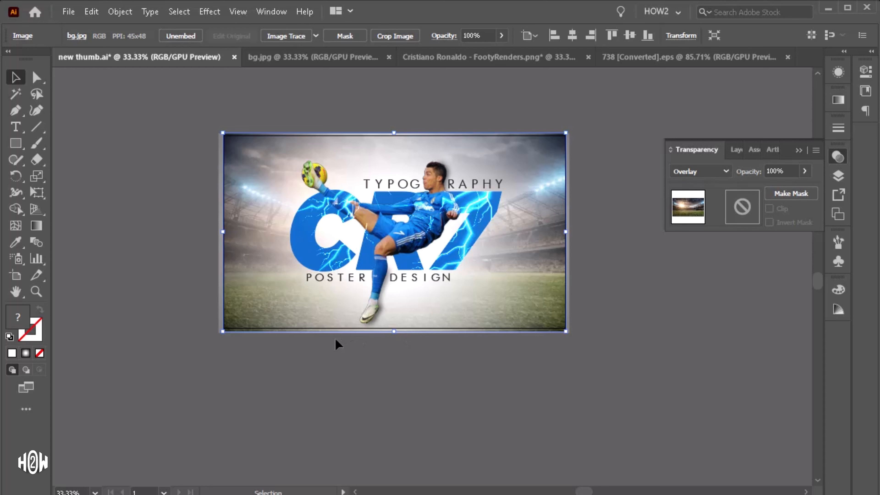
left_click(417, 357)
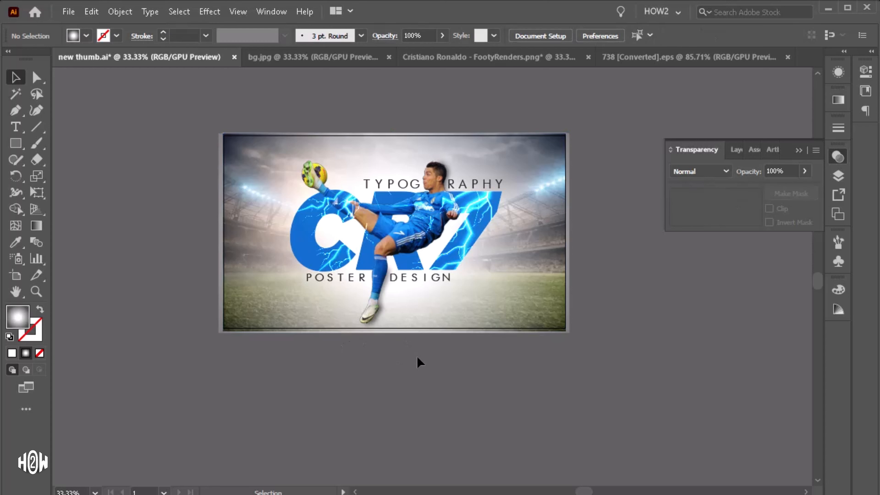
Step: Adjust the white radial gradient glow behind the artwork, moving its midpoint outward and shortening its radius slightly
left_click(523, 282)
key("a")
key("v")
left_click(553, 263)
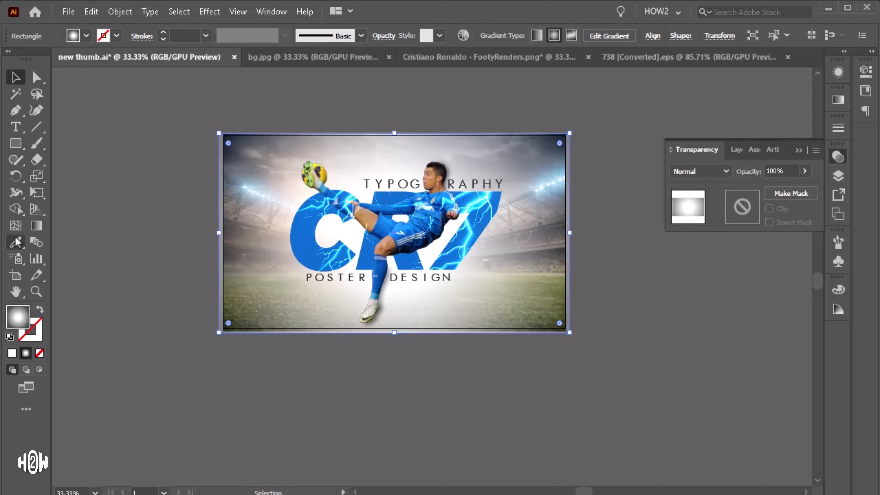
double_click(36, 225)
left_click(798, 93)
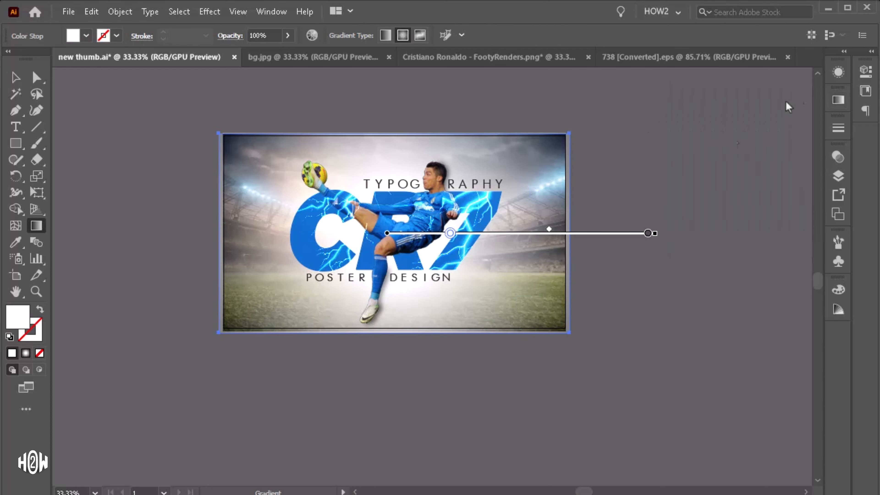
mouse_move(530, 239)
left_click_drag(450, 233, 468, 234)
mouse_move(654, 233)
left_mouse_down()
mouse_move(674, 233)
mouse_move(638, 234)
left_mouse_up()
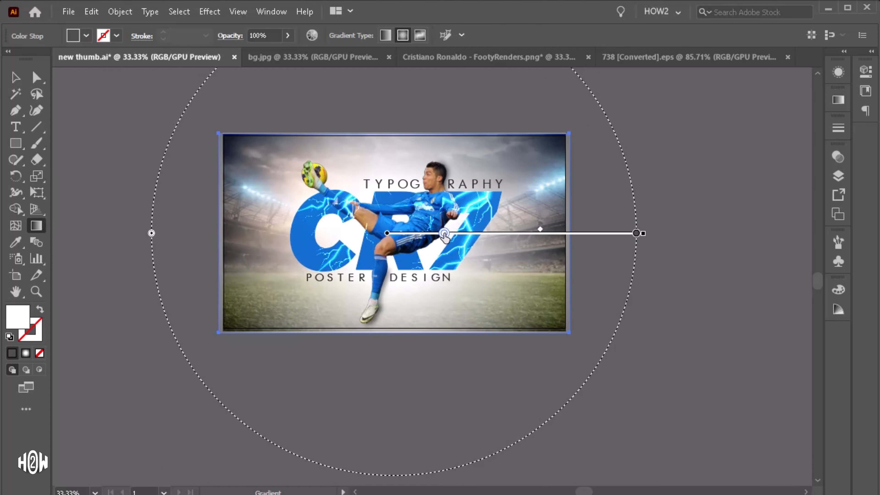
key("v")
left_click(110, 161)
Step: Open the Save for Web (Legacy) export dialog for the finished thumbnail
scroll(389, 266, "up", 2)
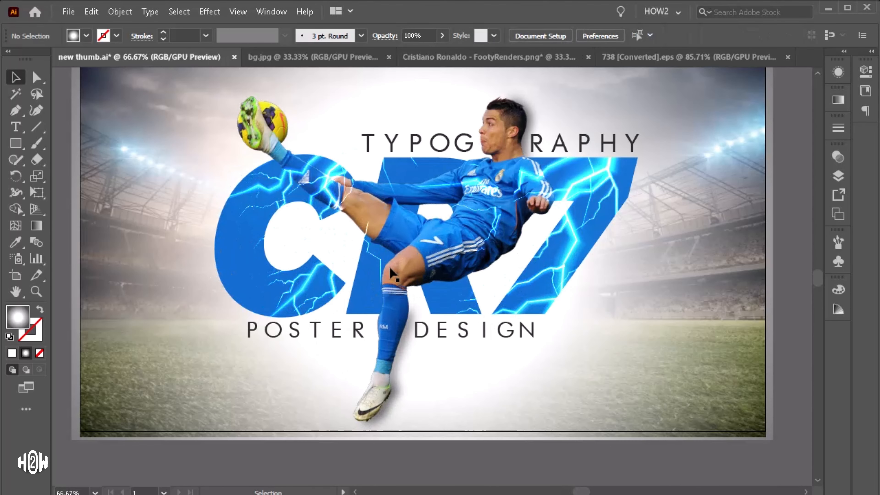
scroll(389, 266, "up", 2)
scroll(389, 270, "down", 1)
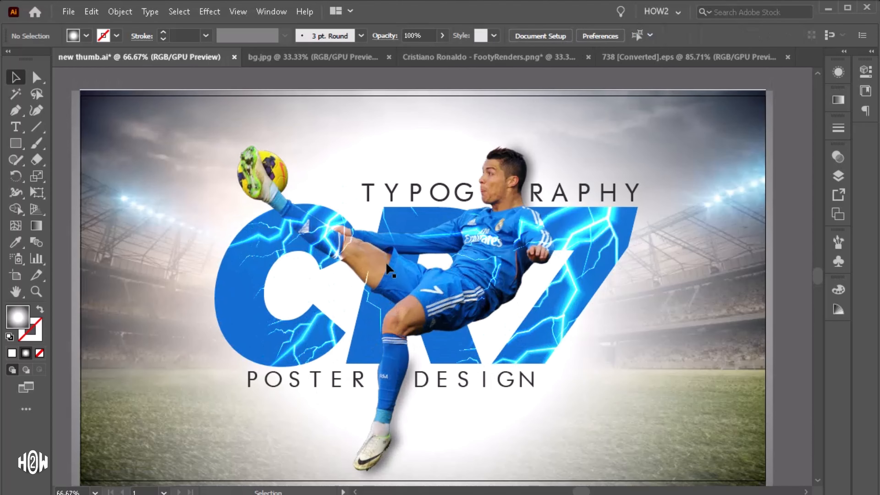
scroll(387, 265, "down", 1)
left_click(68, 14)
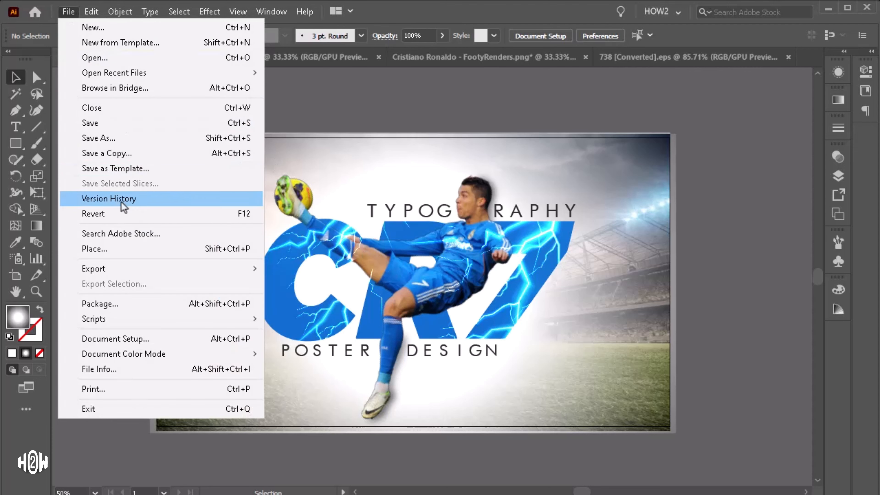
mouse_move(101, 268)
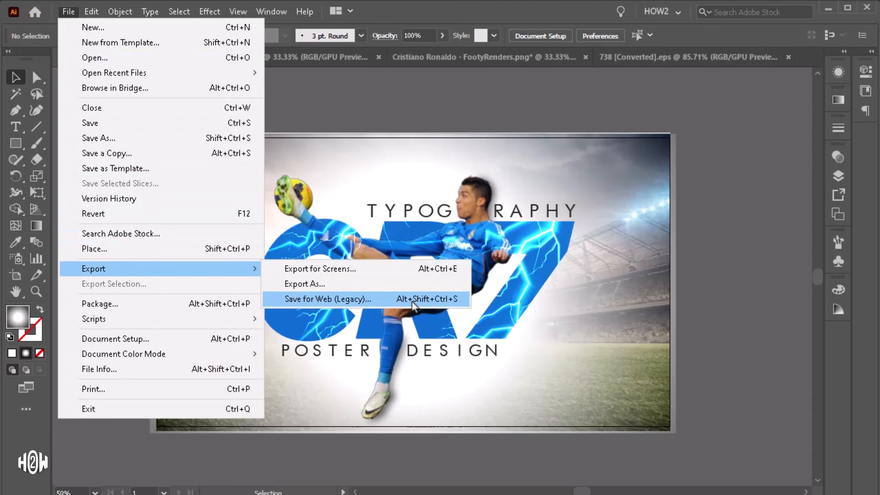
left_click(413, 299)
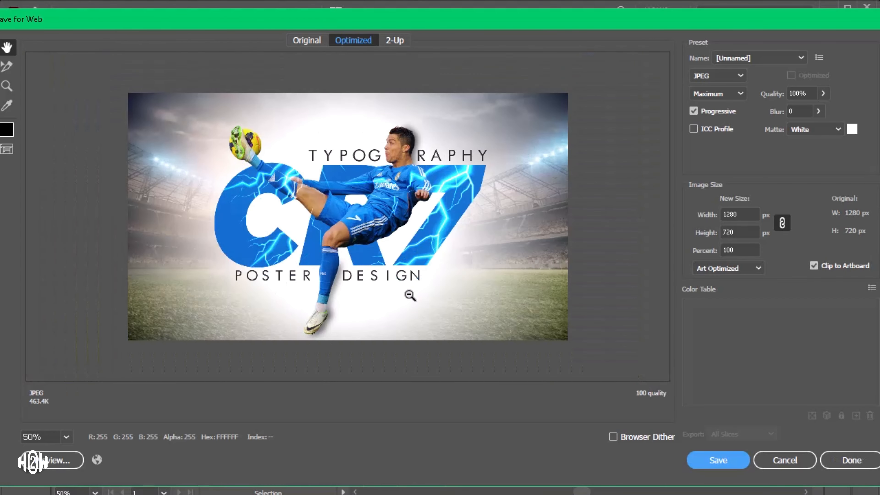